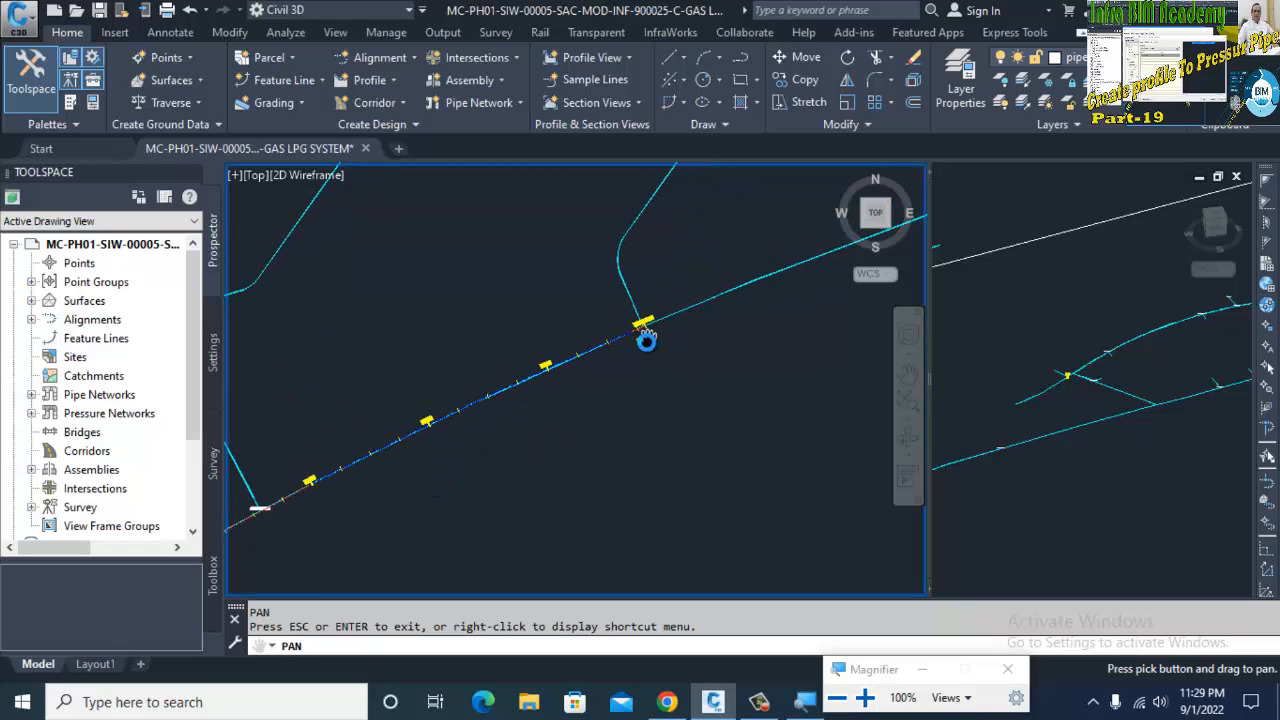
Start a surface profile along alignment Road-A and add 2003-ROAD FG SURFACE to its profile list
{"action": "left_click_drag", "start_coordinate": [608, 363], "coordinate": [591, 357]}
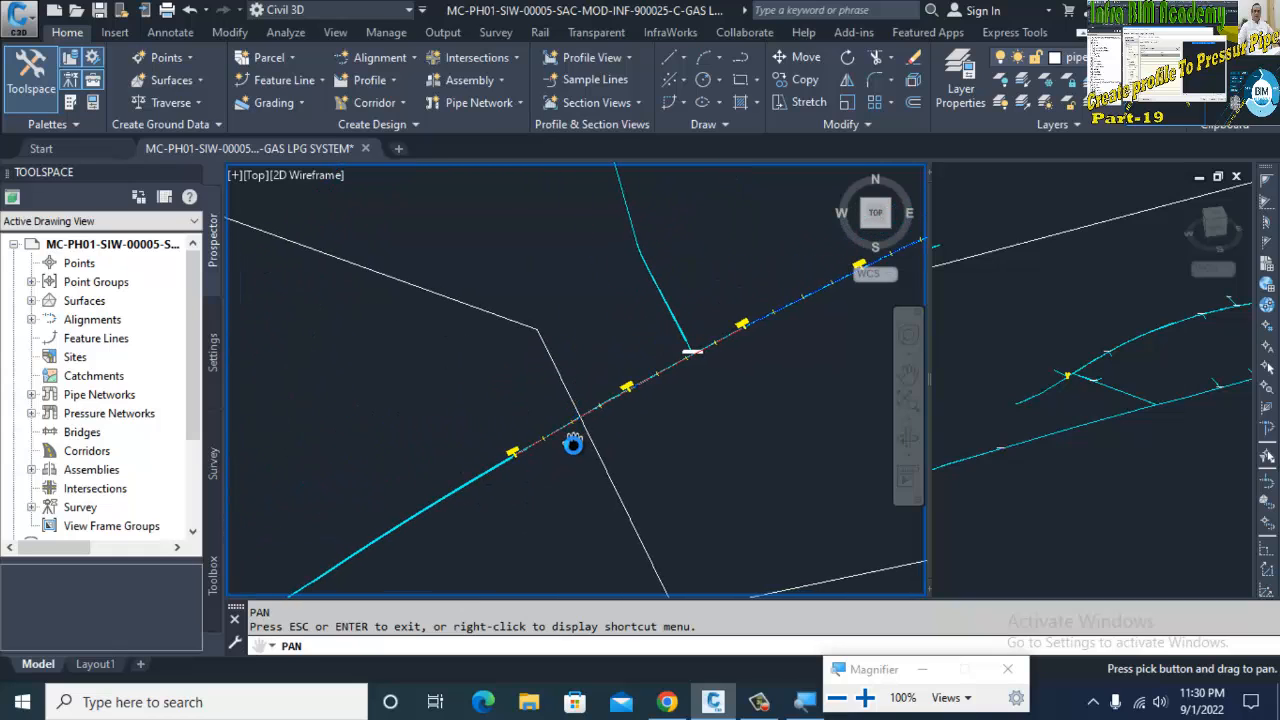
{"action": "key", "text": "Escape"}
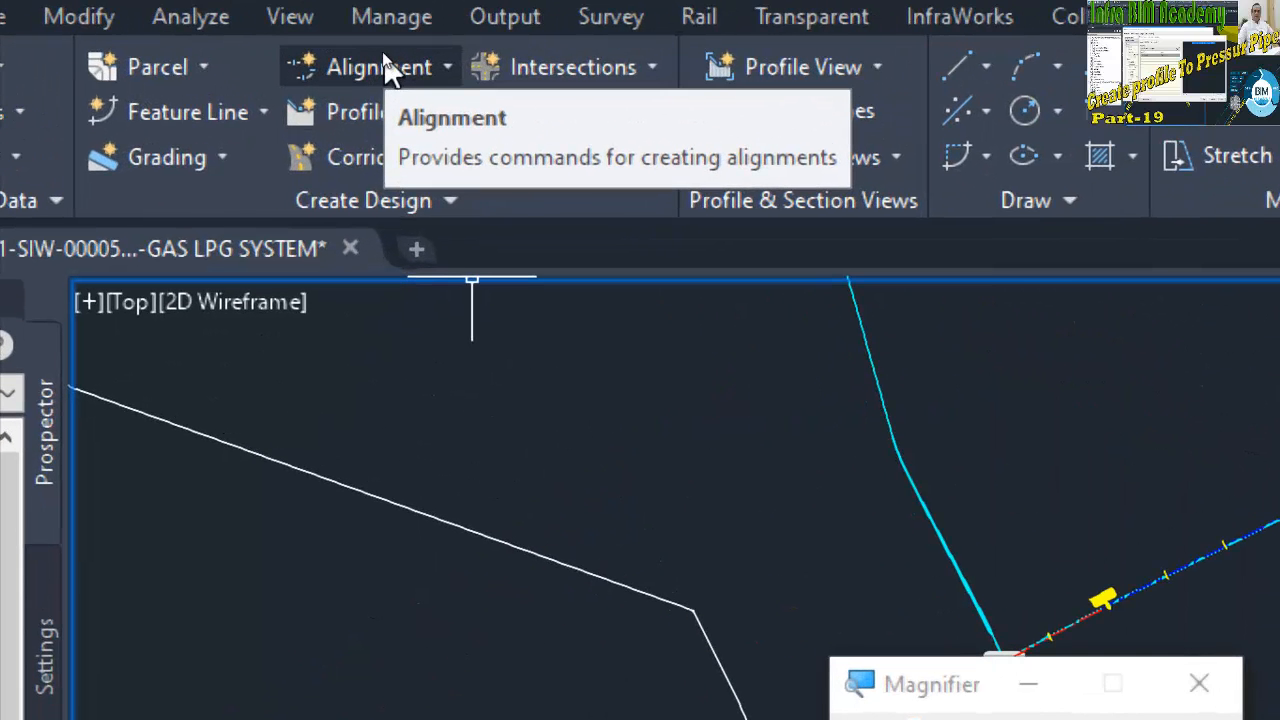
{"action": "left_click", "coordinate": [340, 101]}
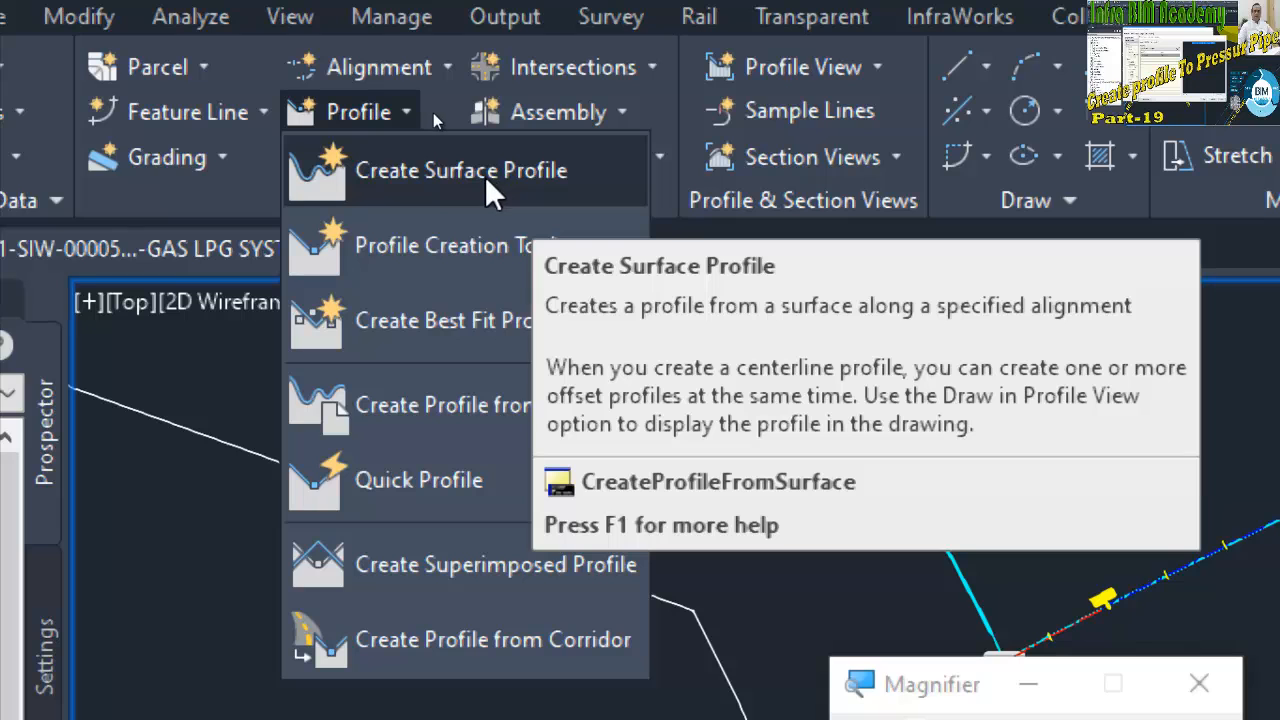
{"action": "left_click", "coordinate": [408, 178]}
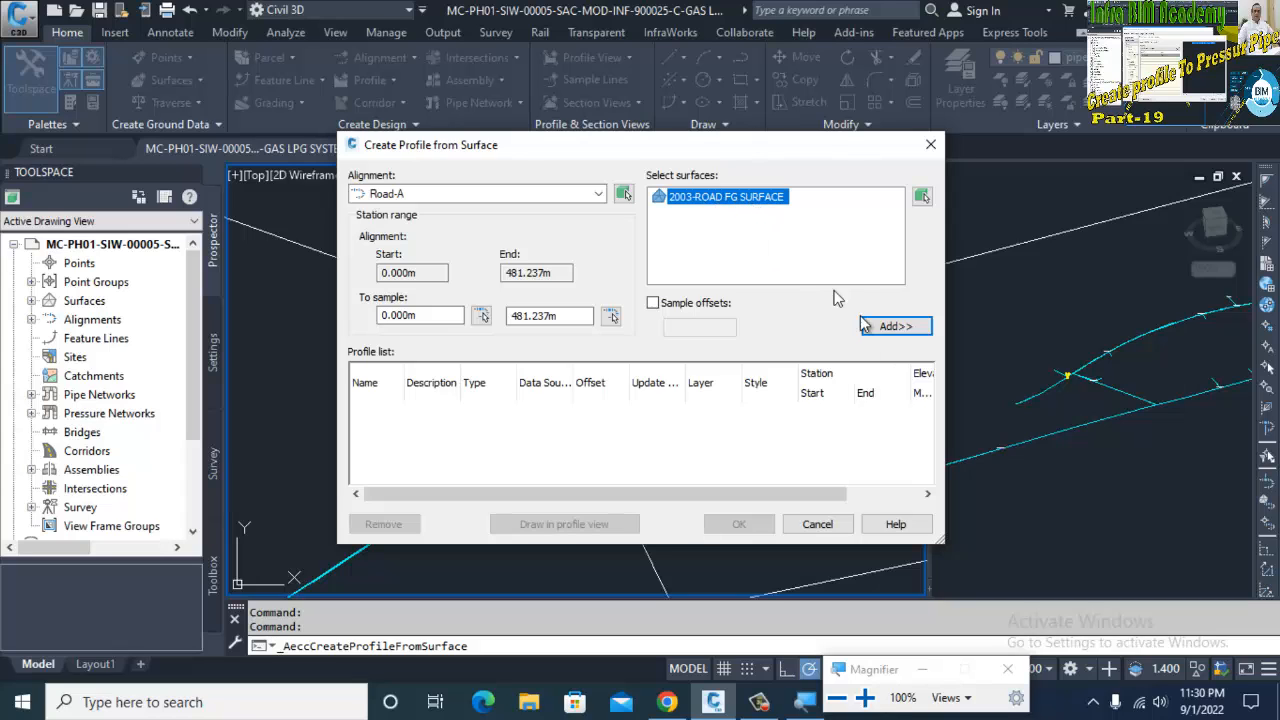
{"action": "left_click", "coordinate": [908, 328]}
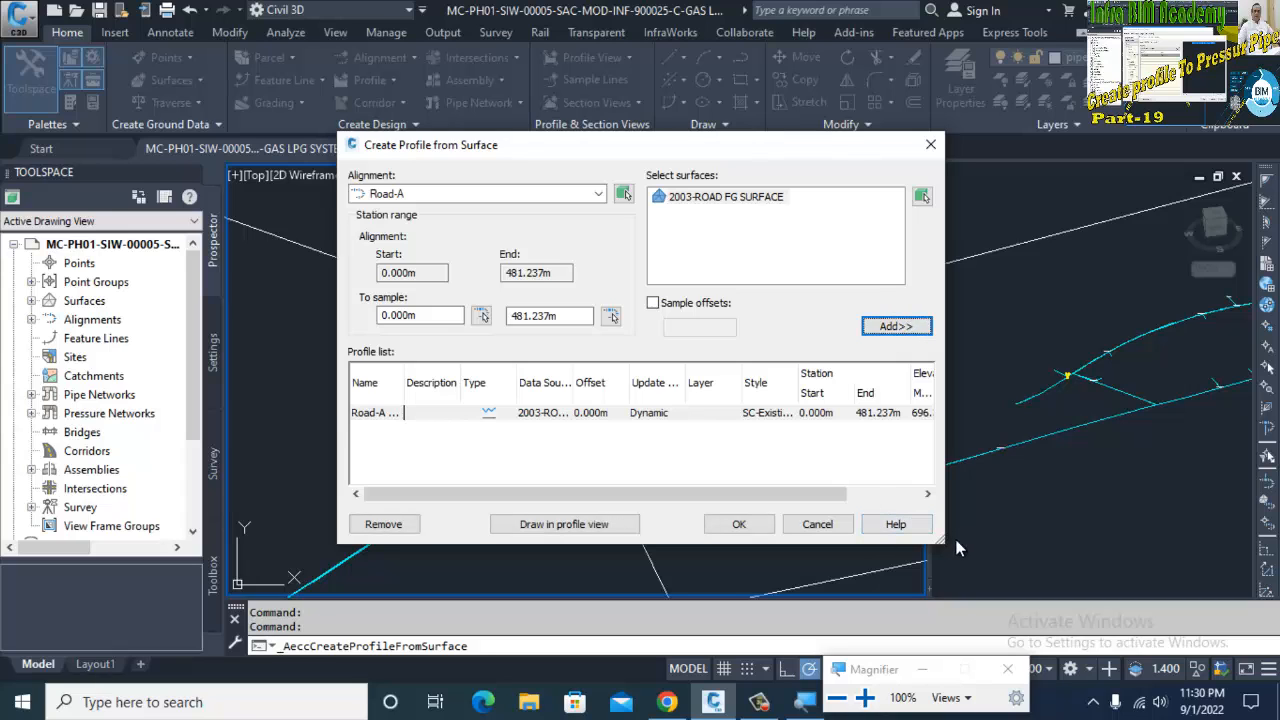
{"action": "left_click_drag", "start_coordinate": [940, 541], "coordinate": [1160, 551]}
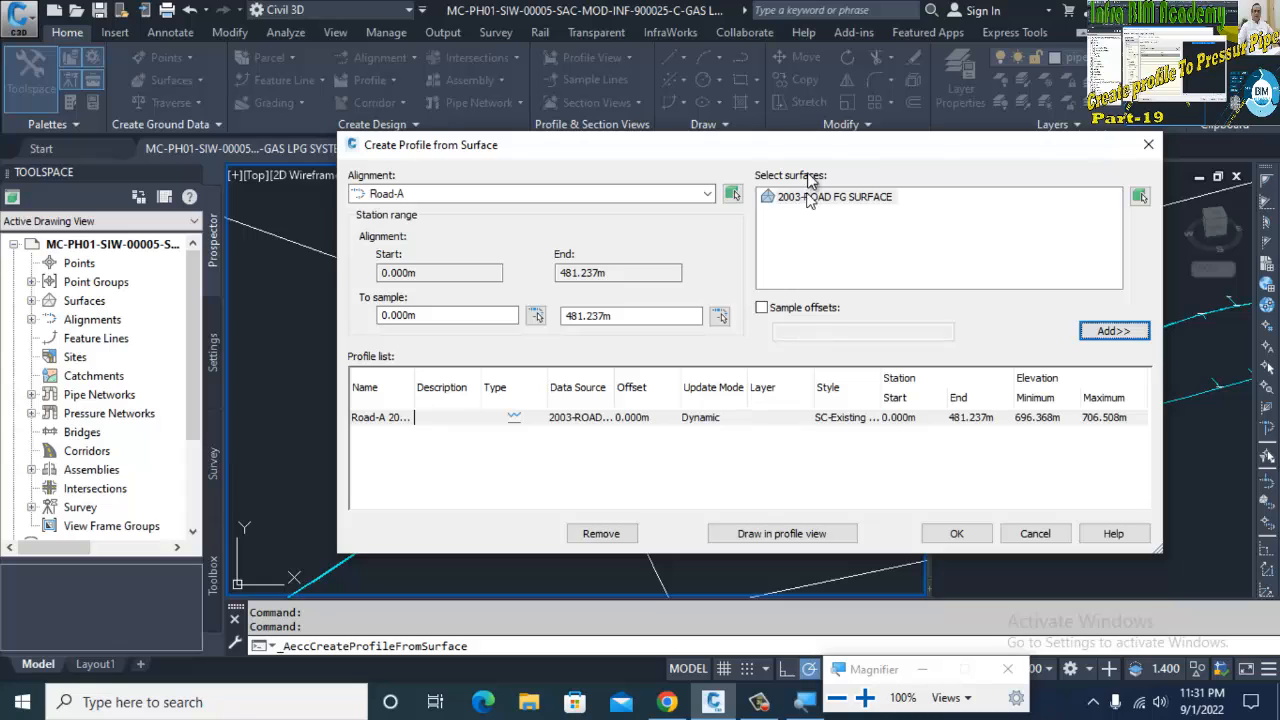
{"action": "left_click", "coordinate": [648, 195]}
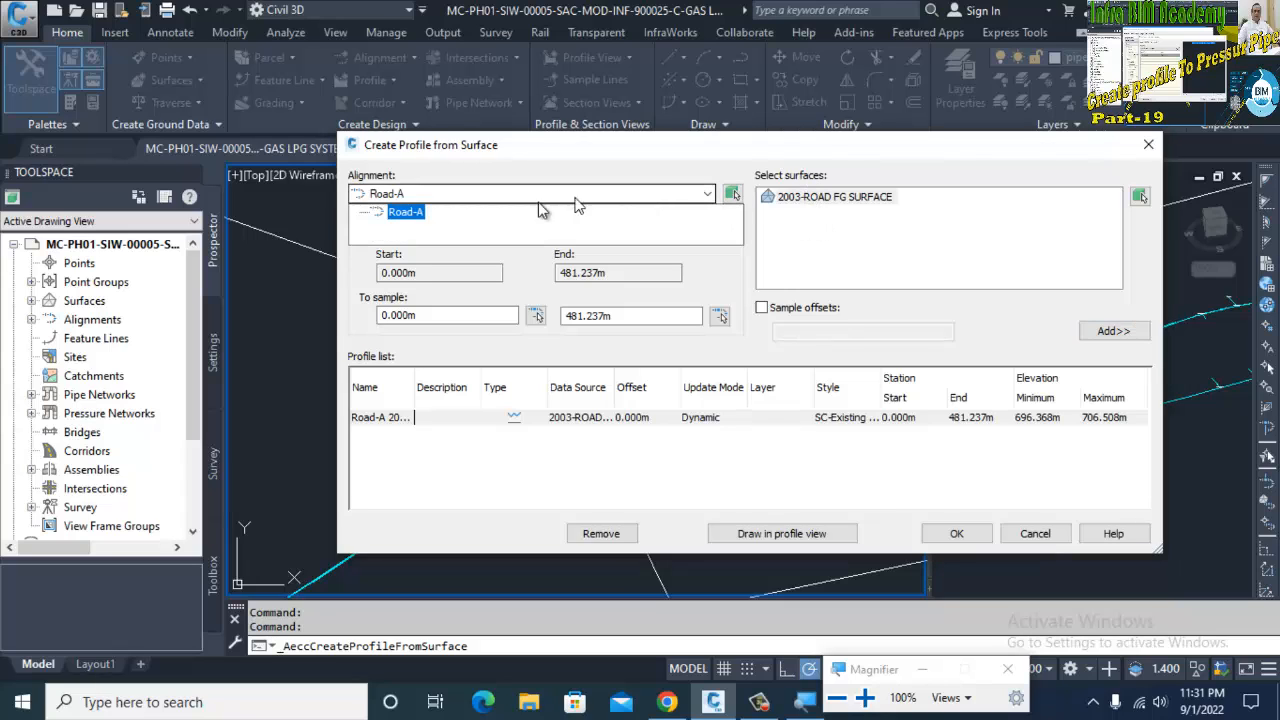
{"action": "left_click", "coordinate": [407, 214]}
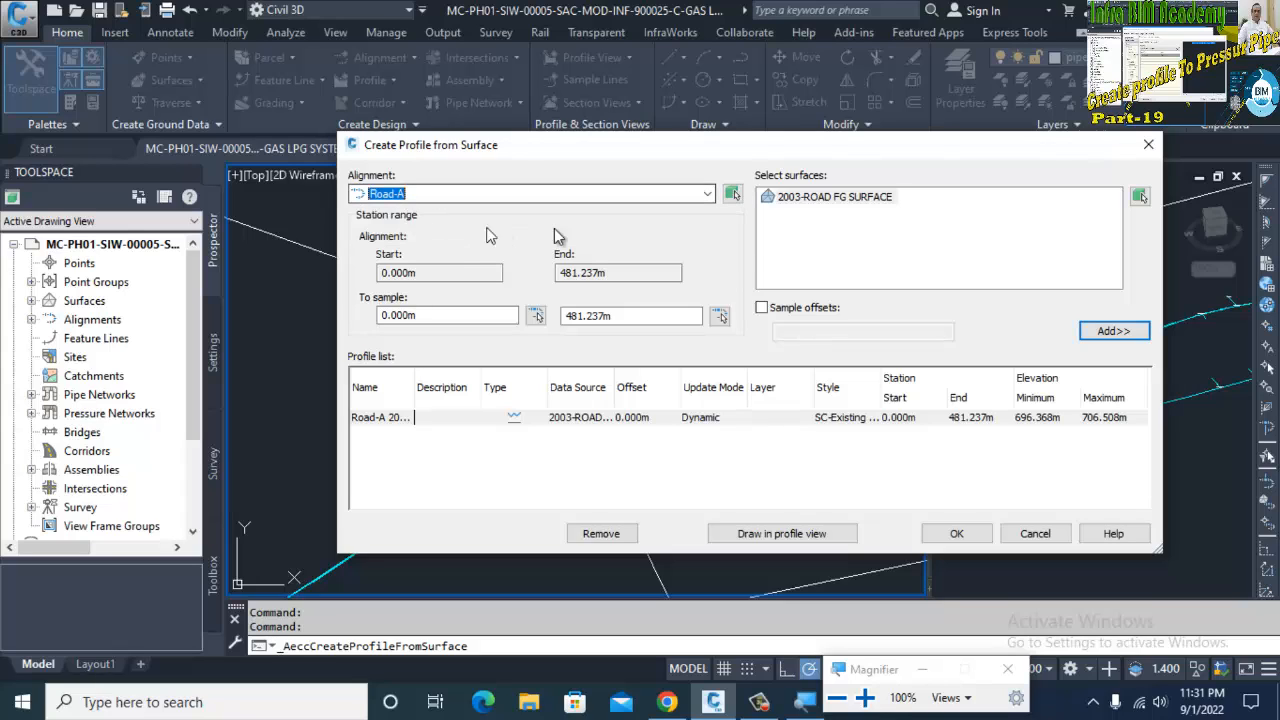
Draw the surface profile in a new profile view and name the view Hor
{"action": "left_click", "coordinate": [776, 537]}
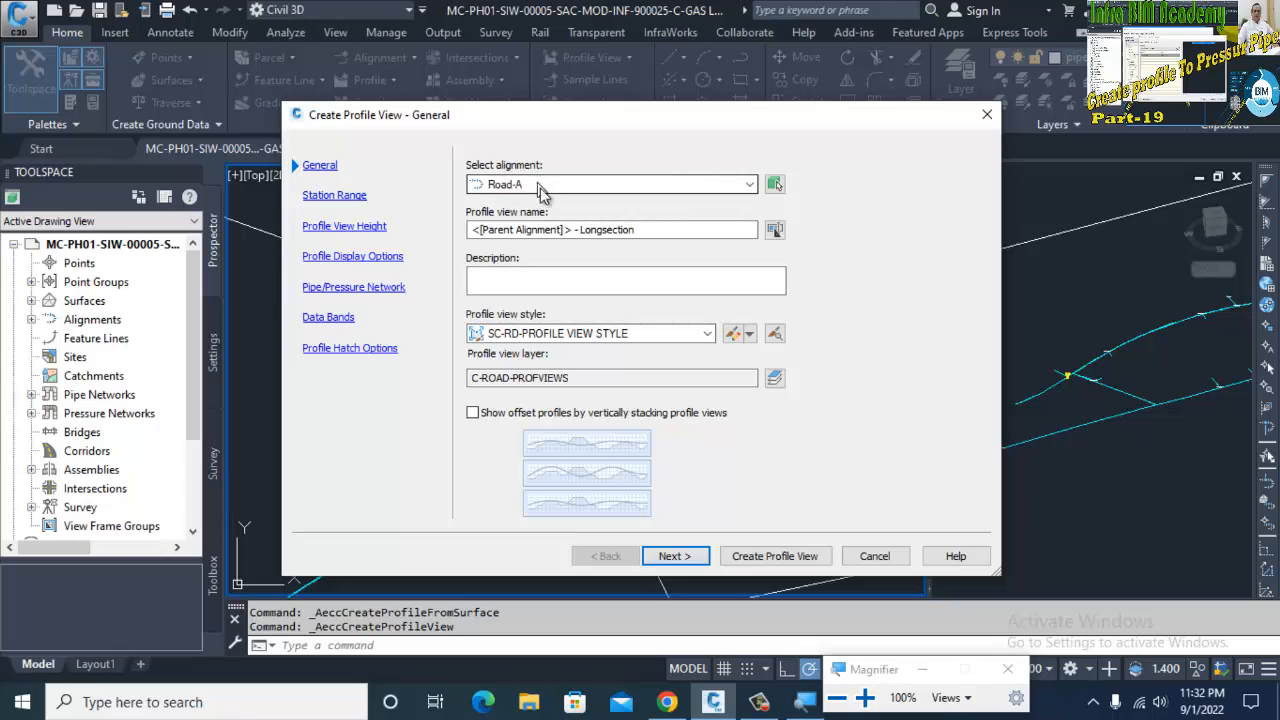
{"action": "left_click", "coordinate": [648, 230]}
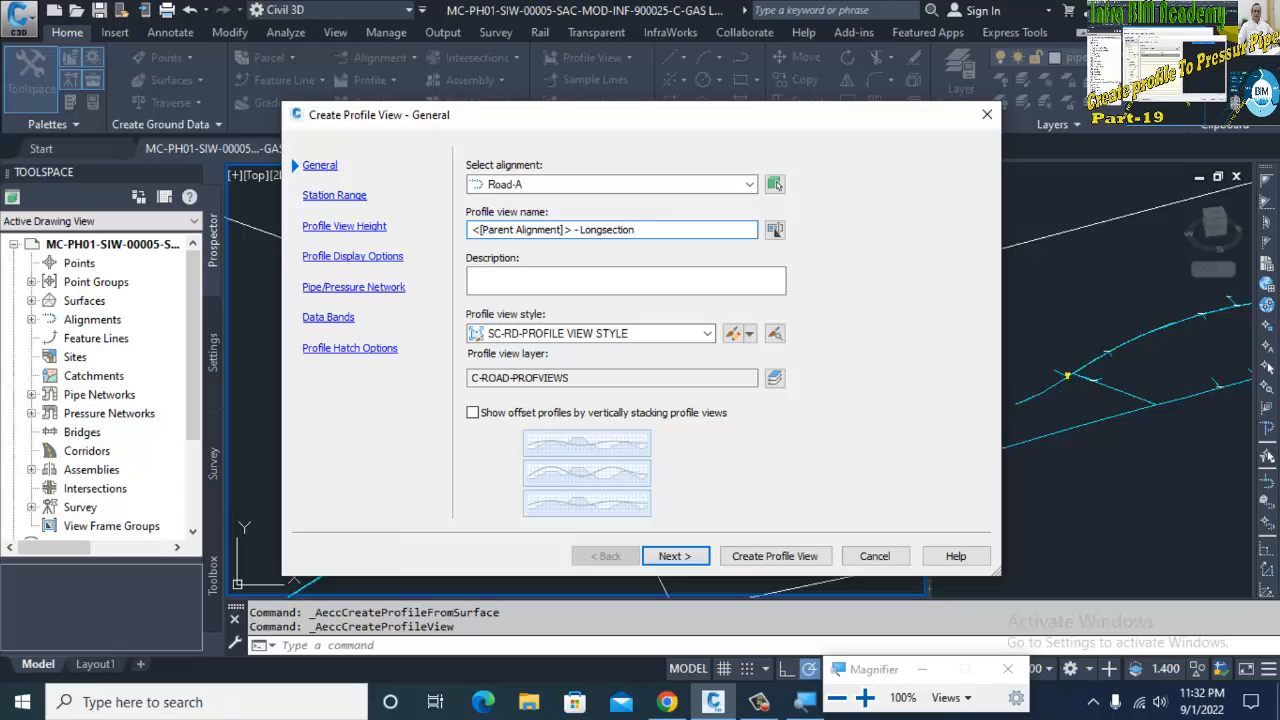
{"action": "key", "text": "BackSpace"}
{"action": "key", "text": "BackSpace"}
{"action": "key", "text": "BackSpace"}
{"action": "key", "text": "BackSpace"}
{"action": "key", "text": "BackSpace"}
{"action": "key", "text": "BackSpace"}
{"action": "key", "text": "BackSpace"}
{"action": "key", "text": "BackSpace"}
{"action": "key", "text": "BackSpace"}
{"action": "key", "text": "BackSpace"}
{"action": "key", "text": "BackSpace"}
{"action": "key", "text": "BackSpace"}
{"action": "key", "text": "BackSpace"}
{"action": "key", "text": "BackSpace"}
{"action": "key", "text": "BackSpace"}
{"action": "key", "text": "BackSpace"}
{"action": "key", "text": "BackSpace"}
{"action": "key", "text": "BackSpace"}
{"action": "key", "text": "BackSpace"}
{"action": "key", "text": "BackSpace"}
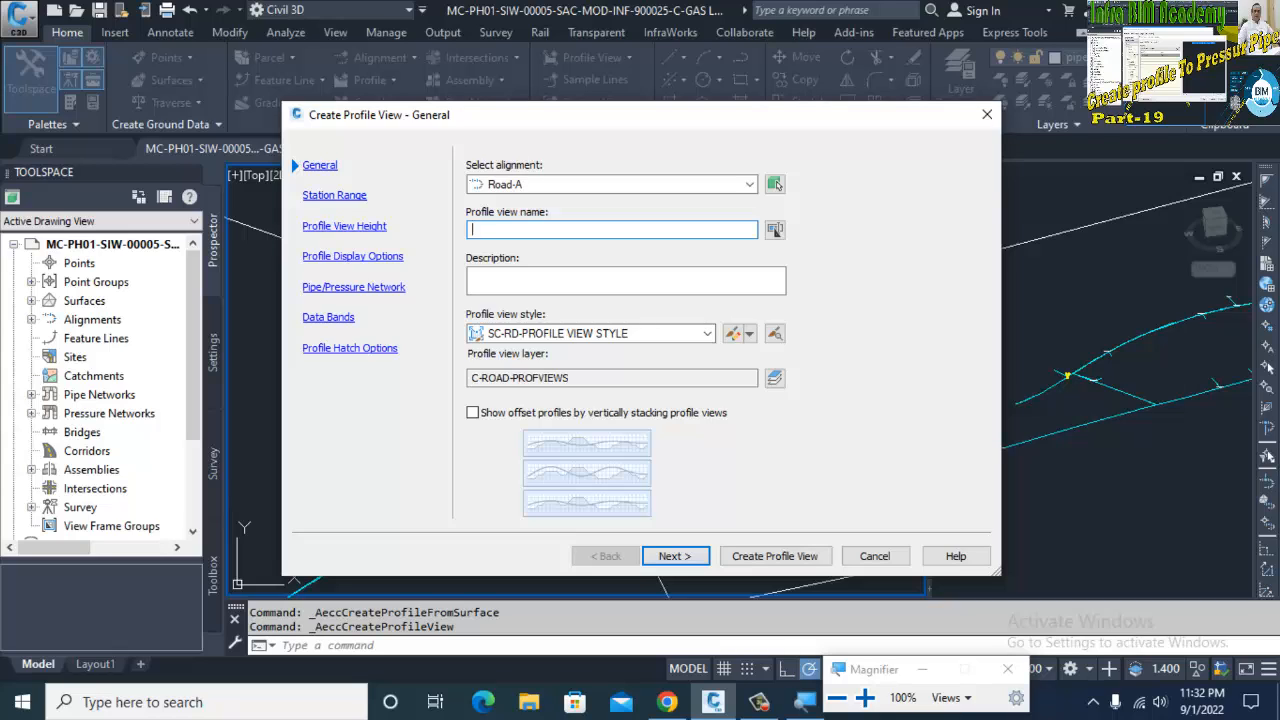
{"action": "type", "text": "road"}
{"action": "key", "text": "BackSpace"}
{"action": "key", "text": "BackSpace"}
{"action": "key", "text": "BackSpace"}
{"action": "type", "text": "Ho"}
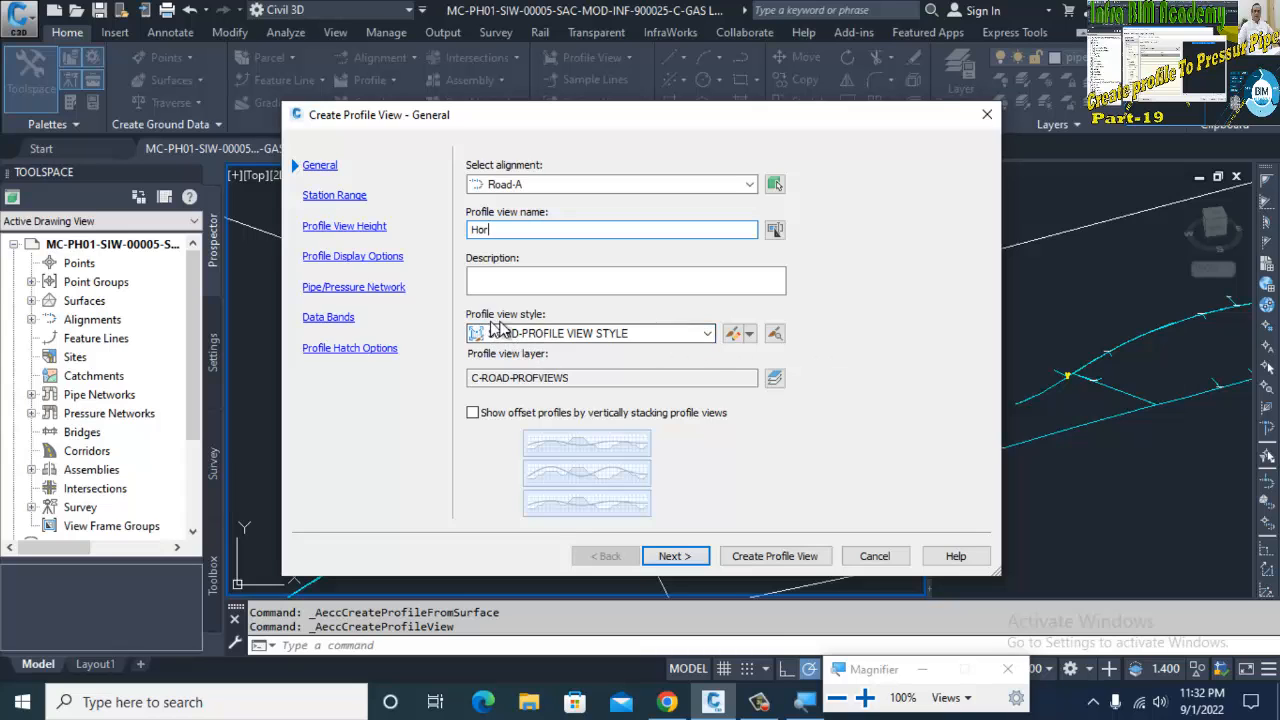
Choose SC-RD-PROFILE VIEW STYLE as the profile view style and accept the general settings
{"action": "left_click", "coordinate": [707, 335]}
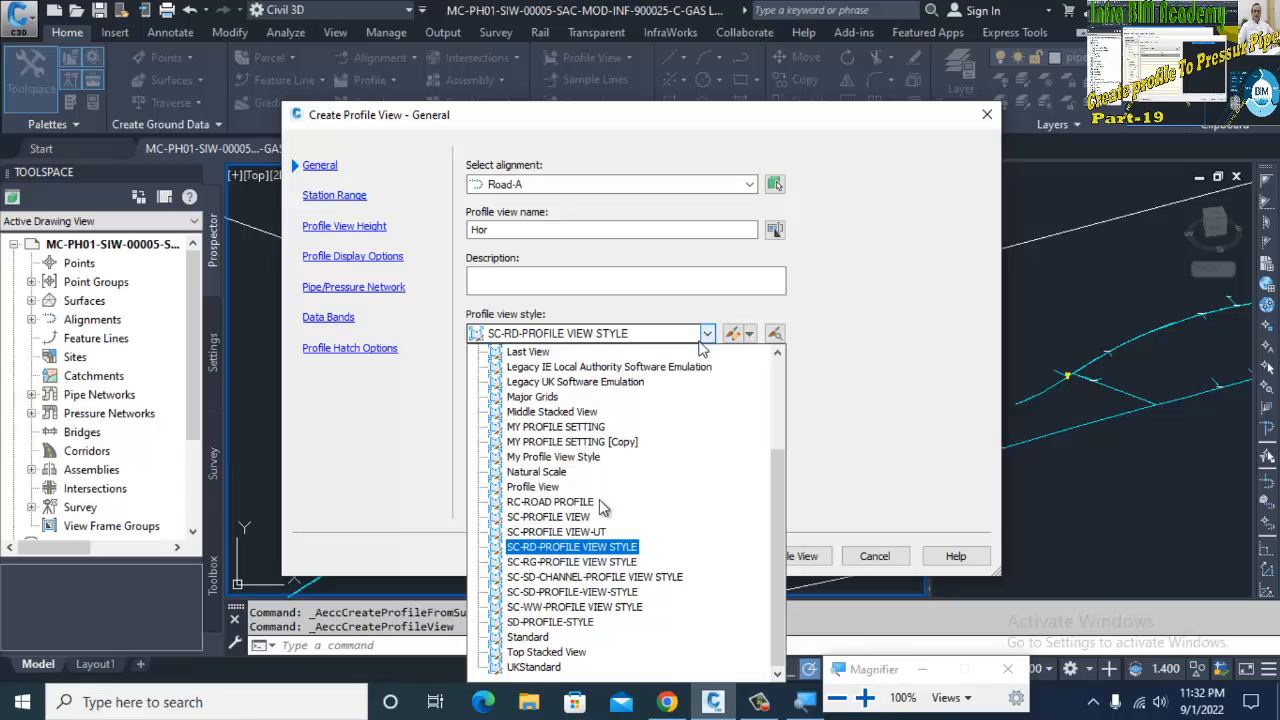
{"action": "left_click", "coordinate": [563, 548]}
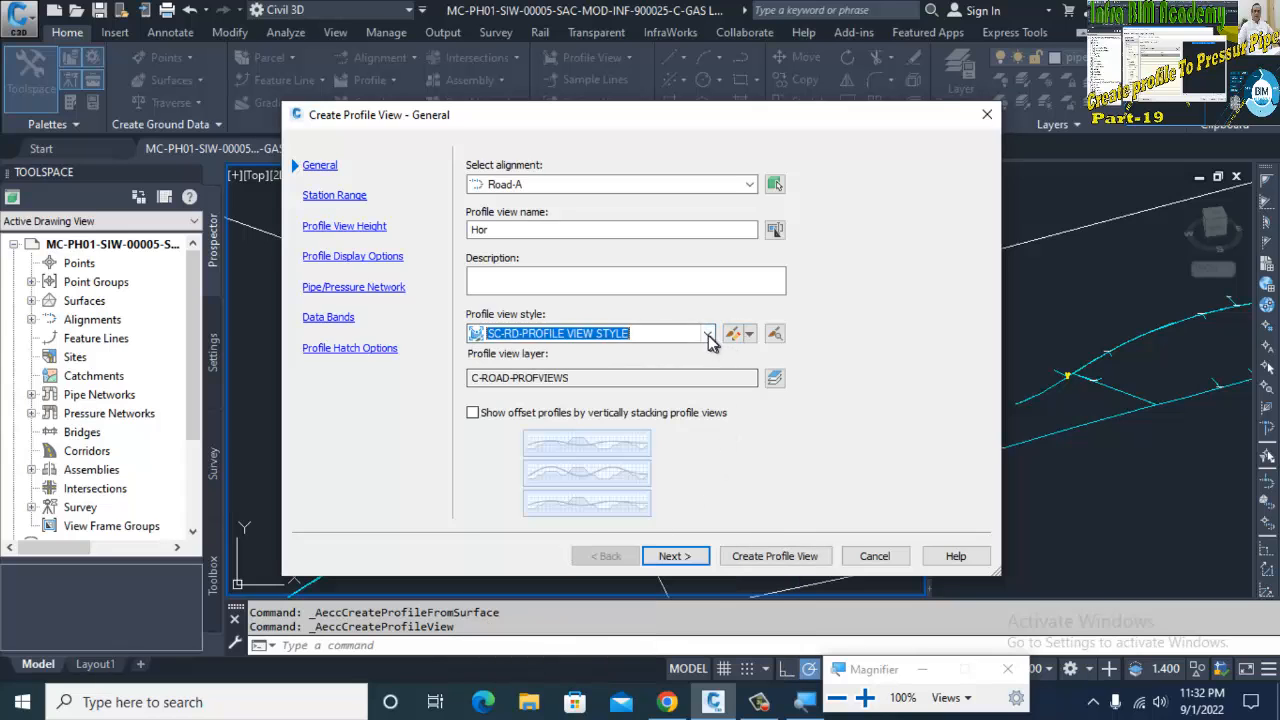
{"action": "left_click", "coordinate": [707, 334]}
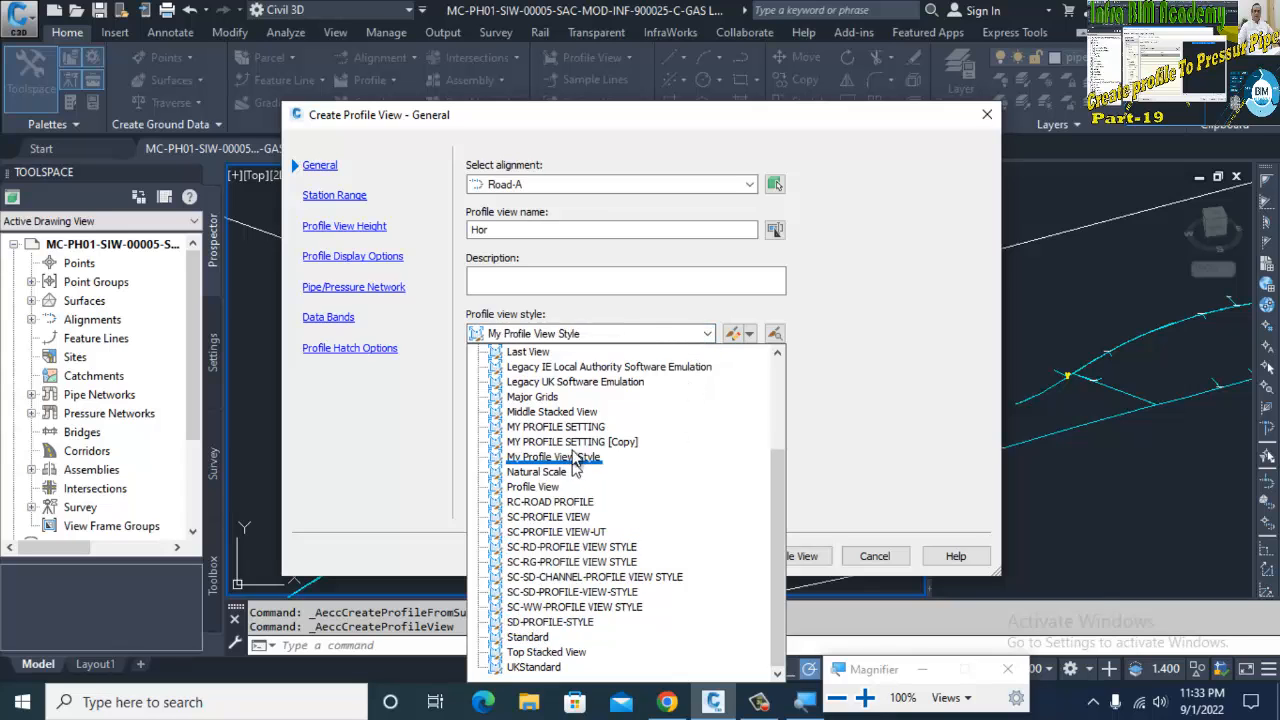
{"action": "scroll", "coordinate": [578, 390], "scroll_direction": "up", "scroll_amount": 3}
{"action": "scroll", "coordinate": [578, 390], "scroll_direction": "down", "scroll_amount": 3}
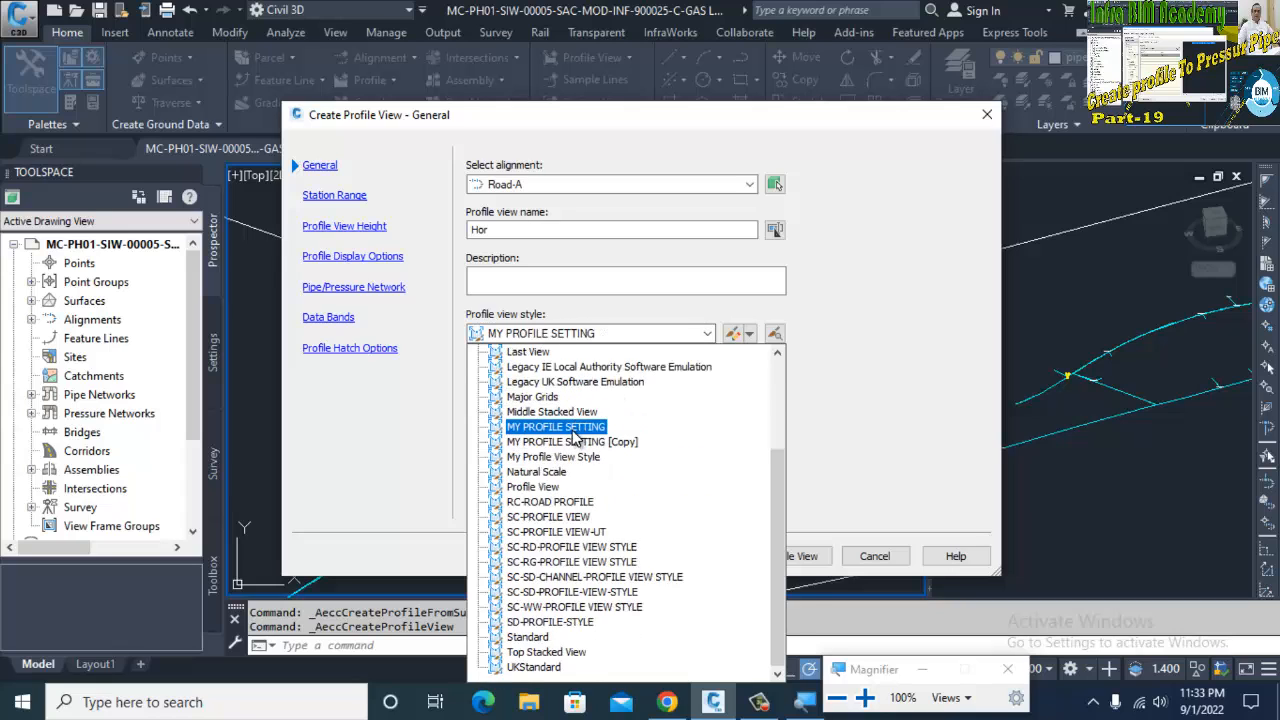
{"action": "key", "text": "Escape"}
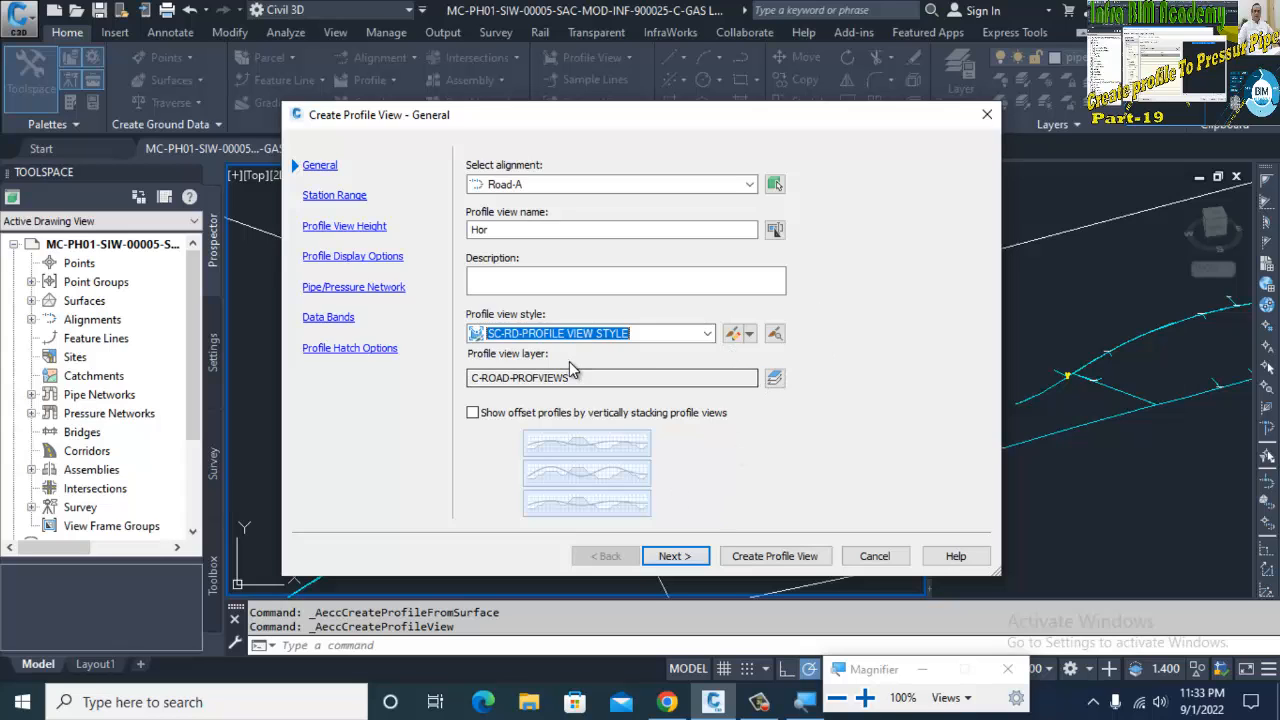
{"action": "left_click", "coordinate": [676, 558]}
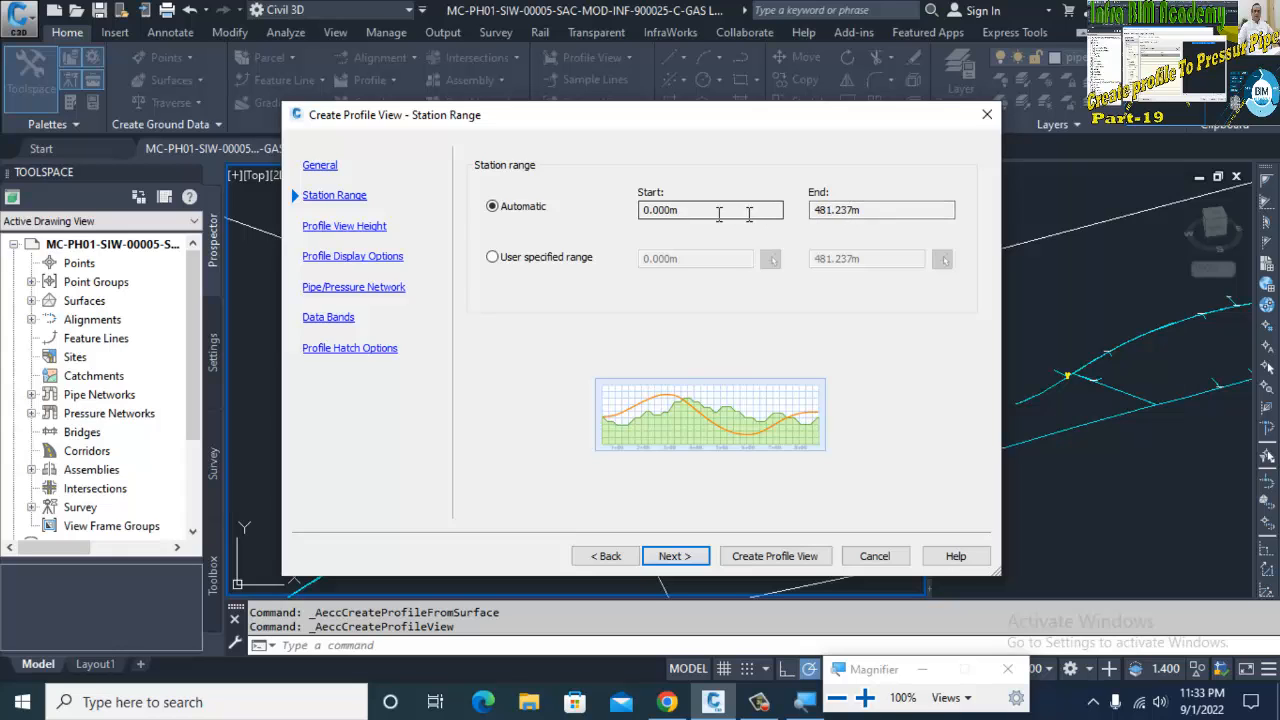
Use the automatic station range and the automatic profile view height
{"action": "left_click", "coordinate": [493, 258]}
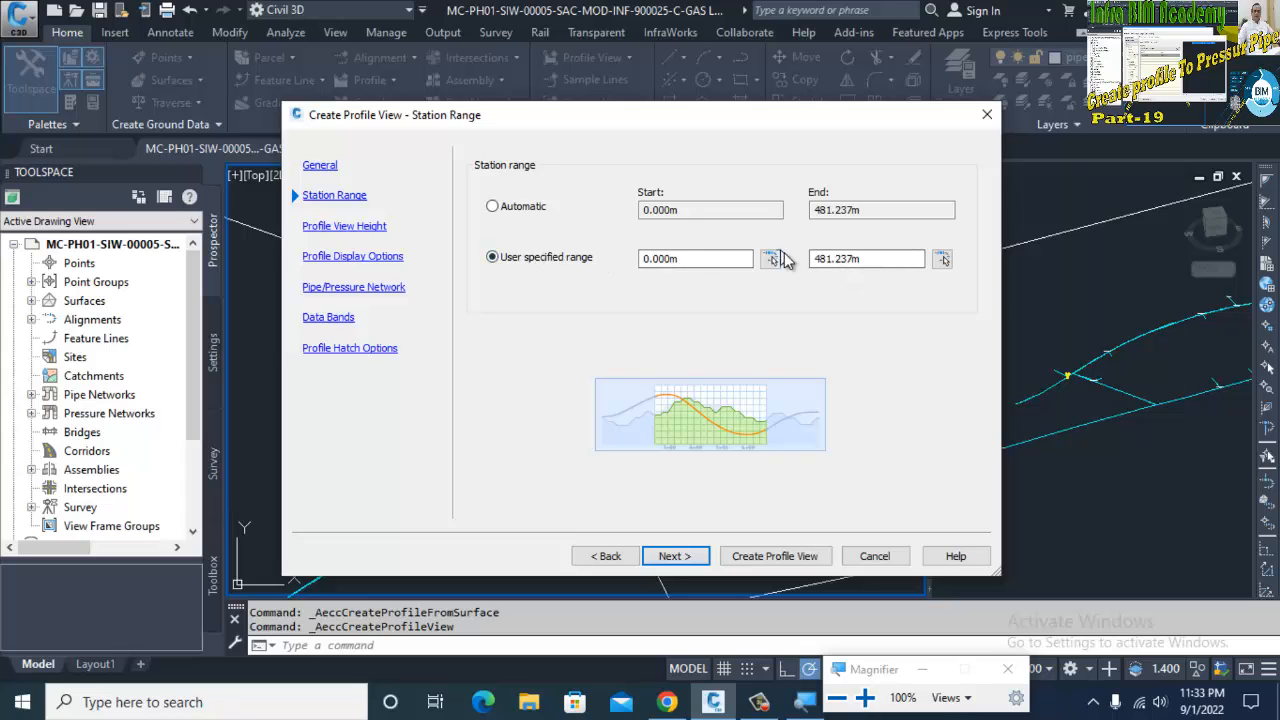
{"action": "left_click", "coordinate": [838, 260]}
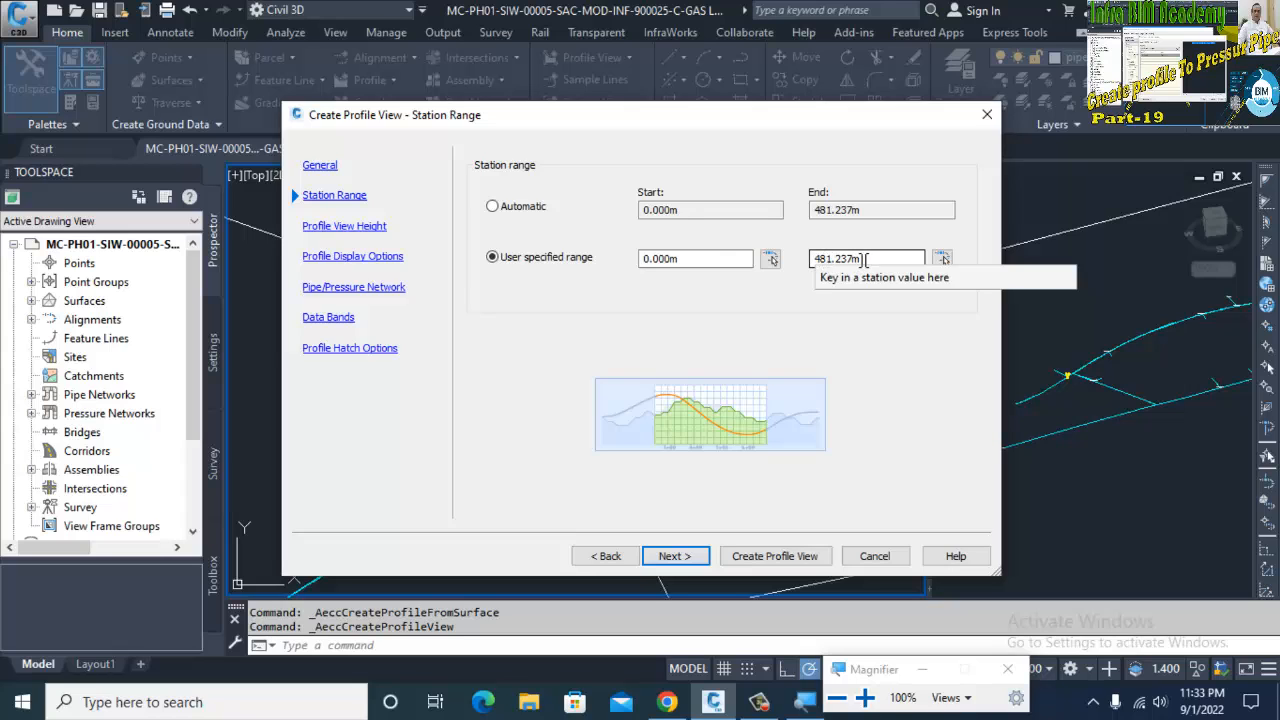
{"action": "left_click", "coordinate": [496, 208]}
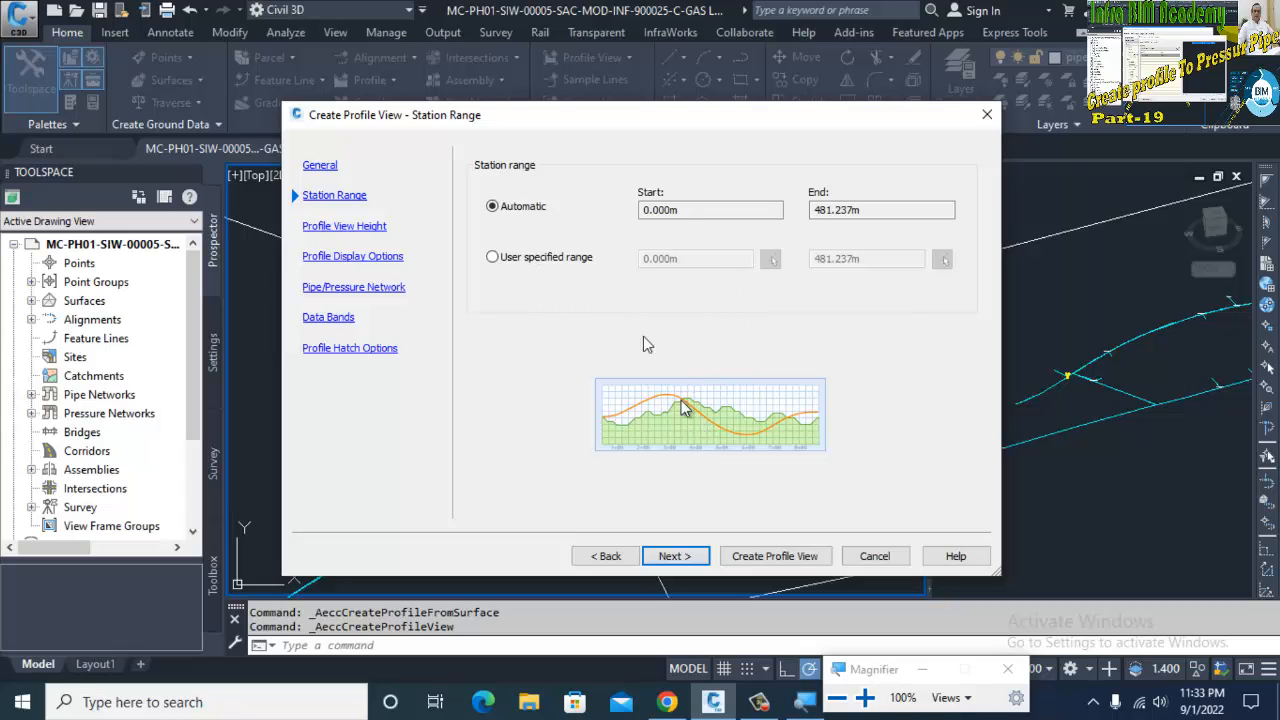
{"action": "left_click", "coordinate": [689, 565]}
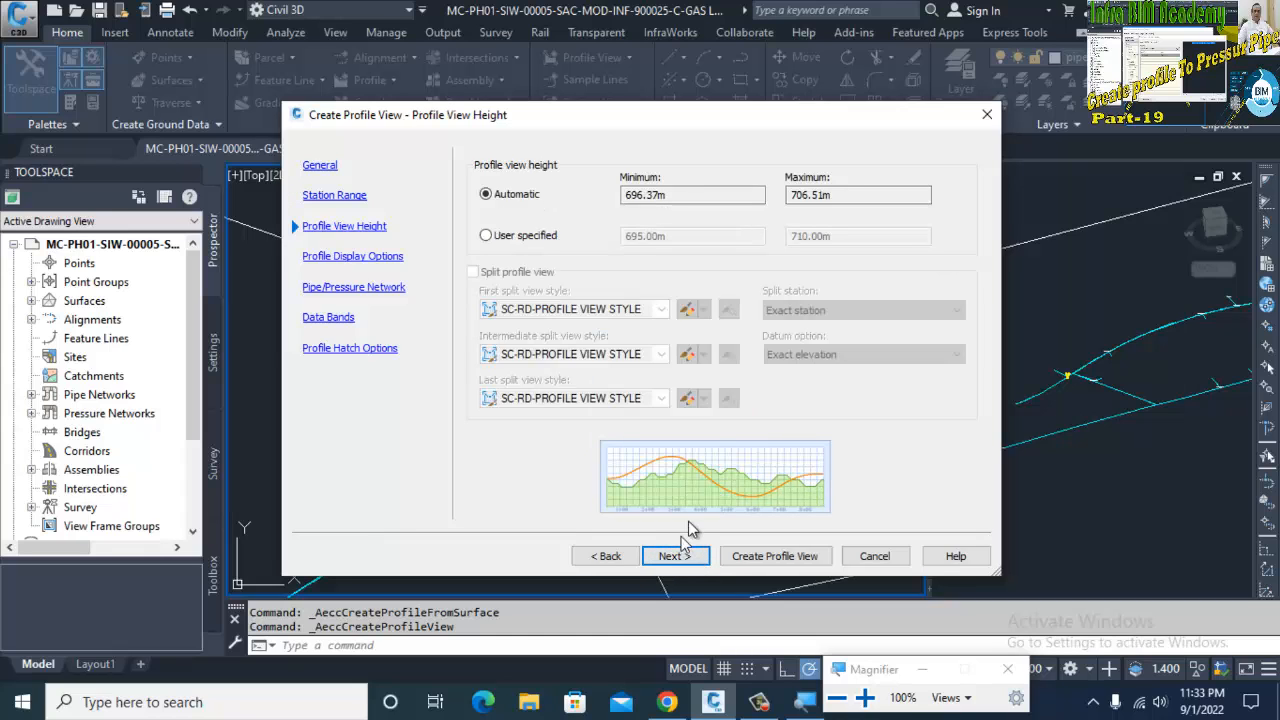
{"action": "left_click", "coordinate": [680, 557]}
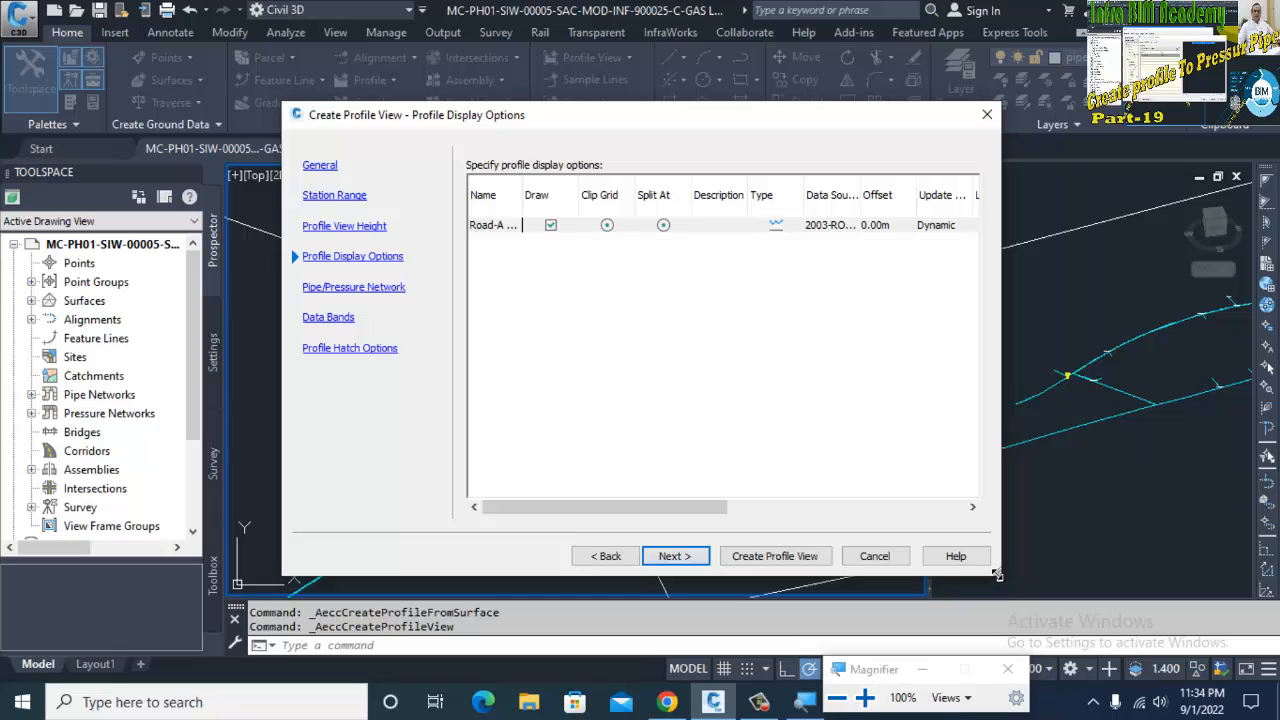
Review the display options of the Road-A profile, including its assigned profile style
{"action": "mouse_move", "coordinate": [1000, 577]}
{"action": "left_mouse_down"}
{"action": "mouse_move", "coordinate": [1158, 582]}
{"action": "mouse_move", "coordinate": [1185, 611]}
{"action": "left_mouse_up"}
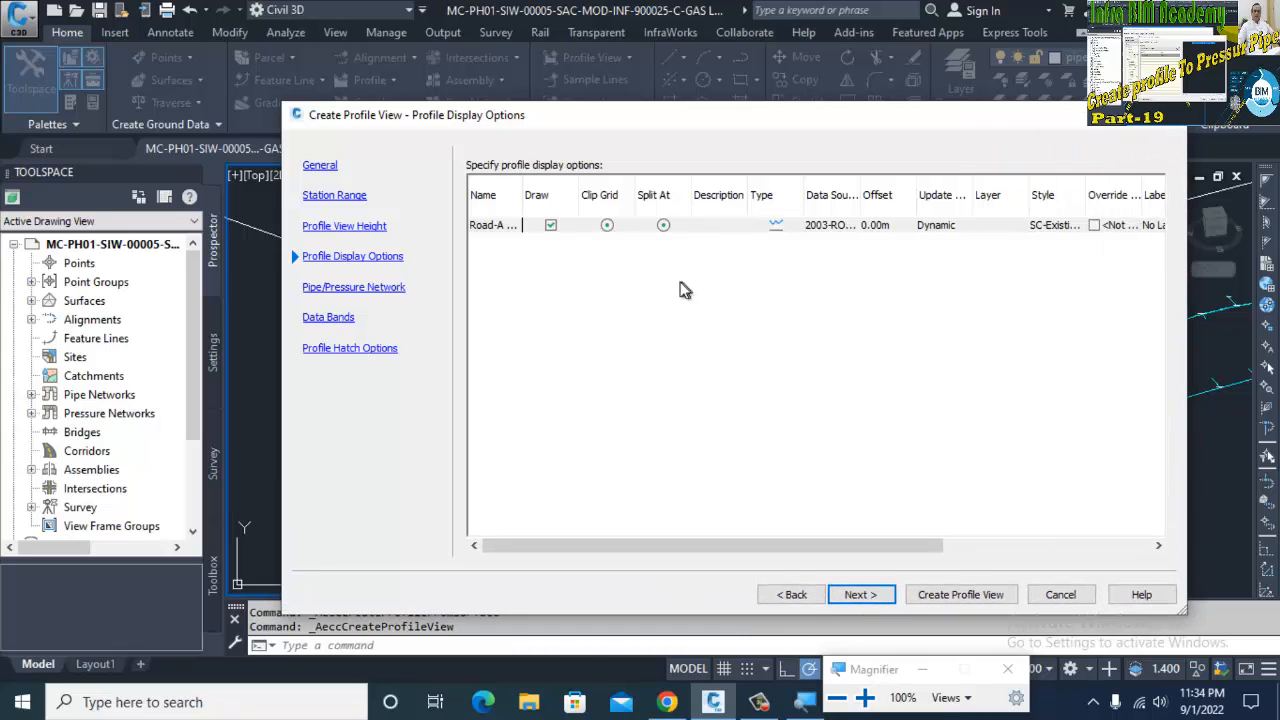
{"action": "left_click_drag", "start_coordinate": [522, 193], "coordinate": [565, 194]}
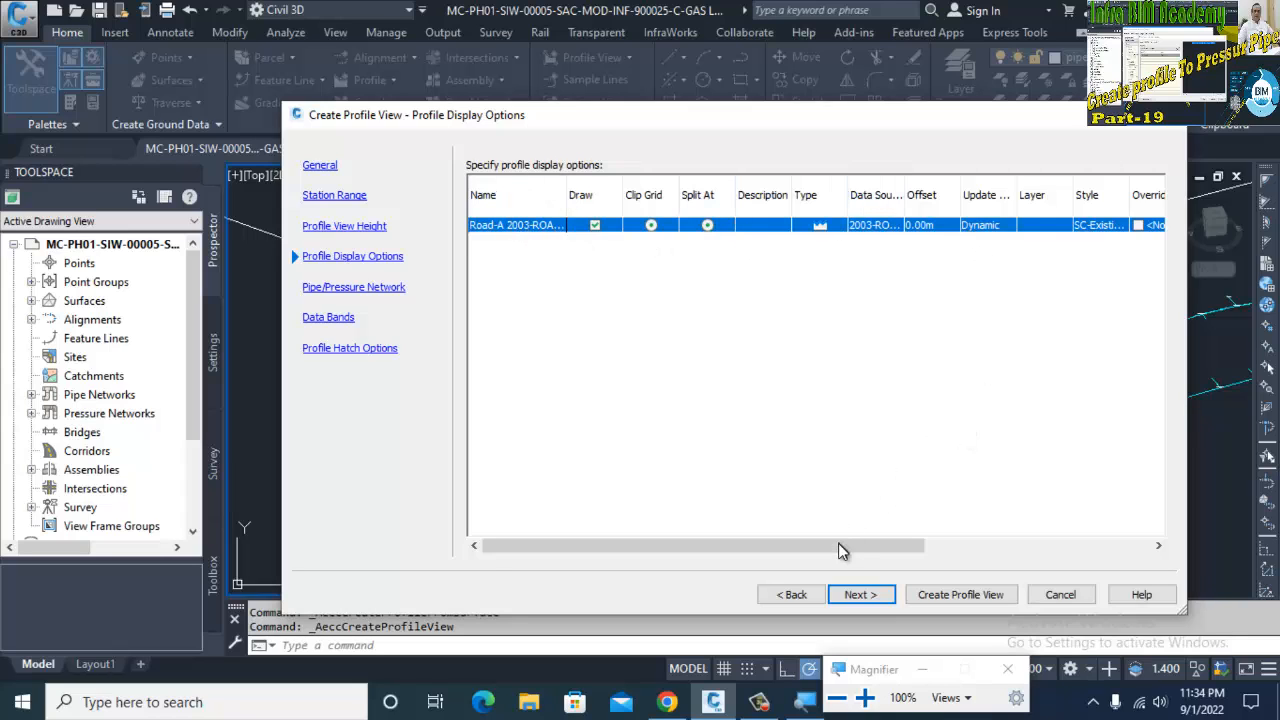
{"action": "left_click_drag", "start_coordinate": [838, 545], "coordinate": [955, 545]}
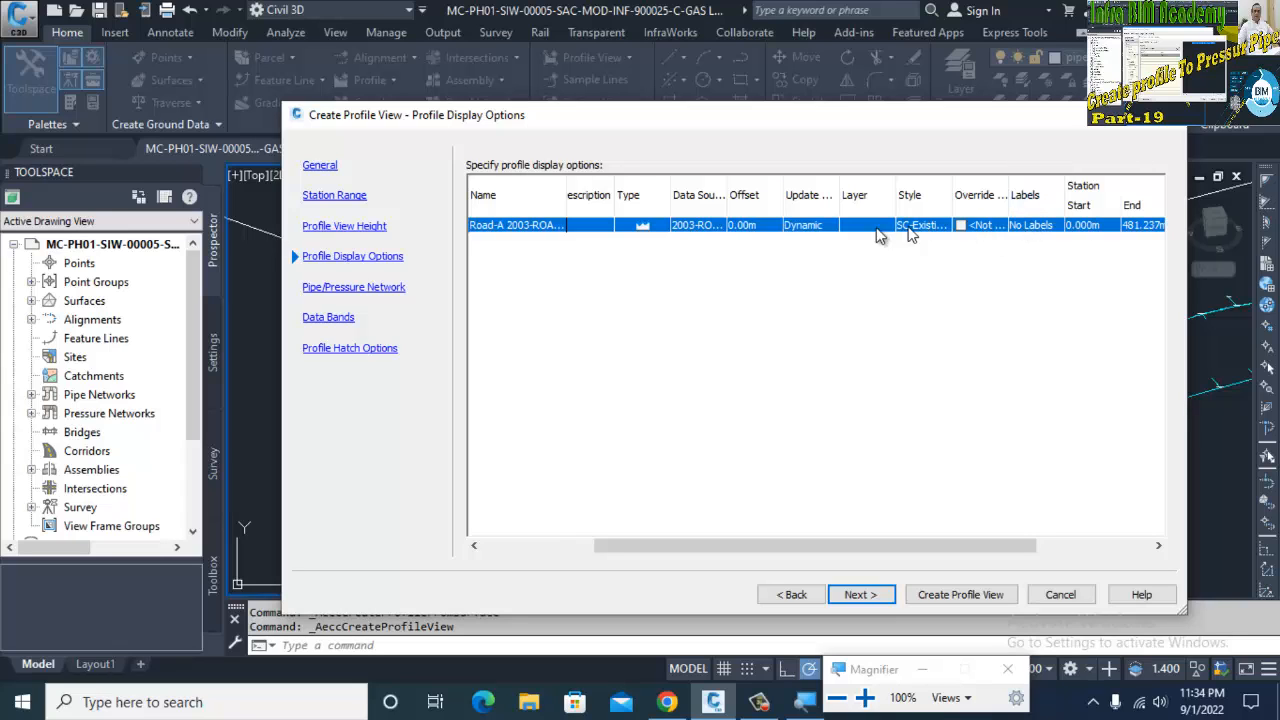
{"action": "left_click", "coordinate": [922, 224]}
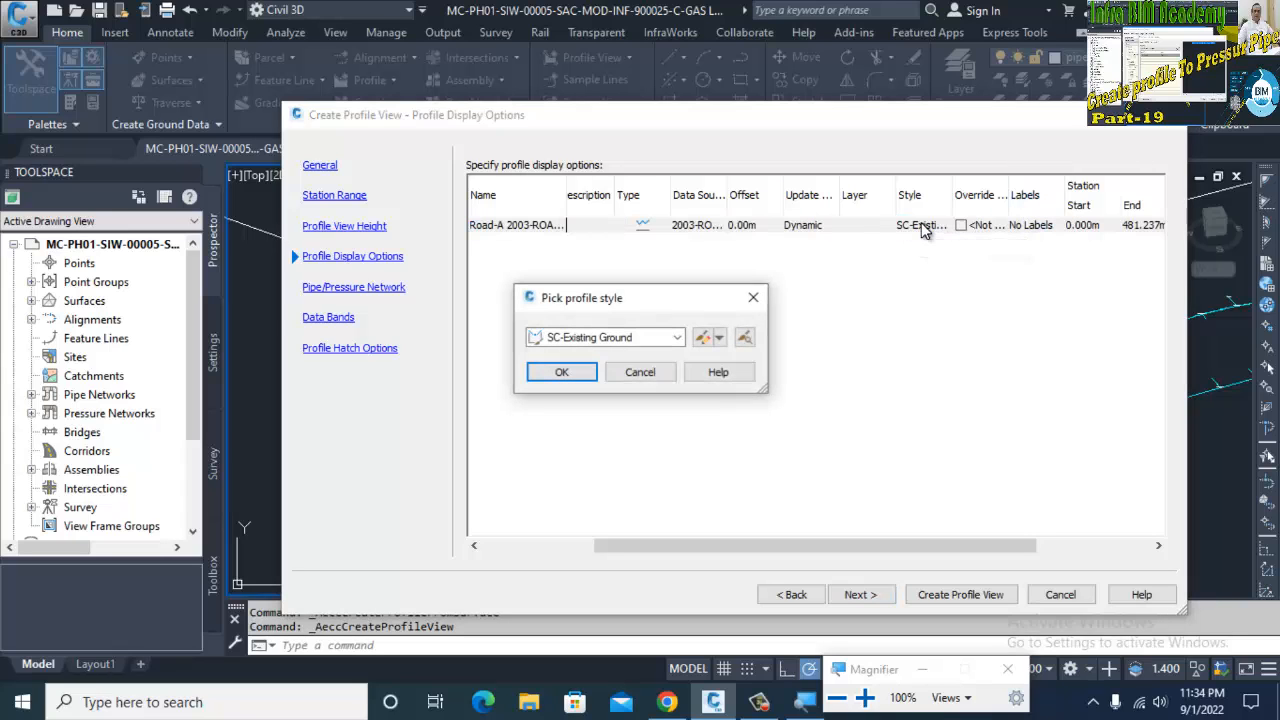
{"action": "left_click", "coordinate": [638, 372]}
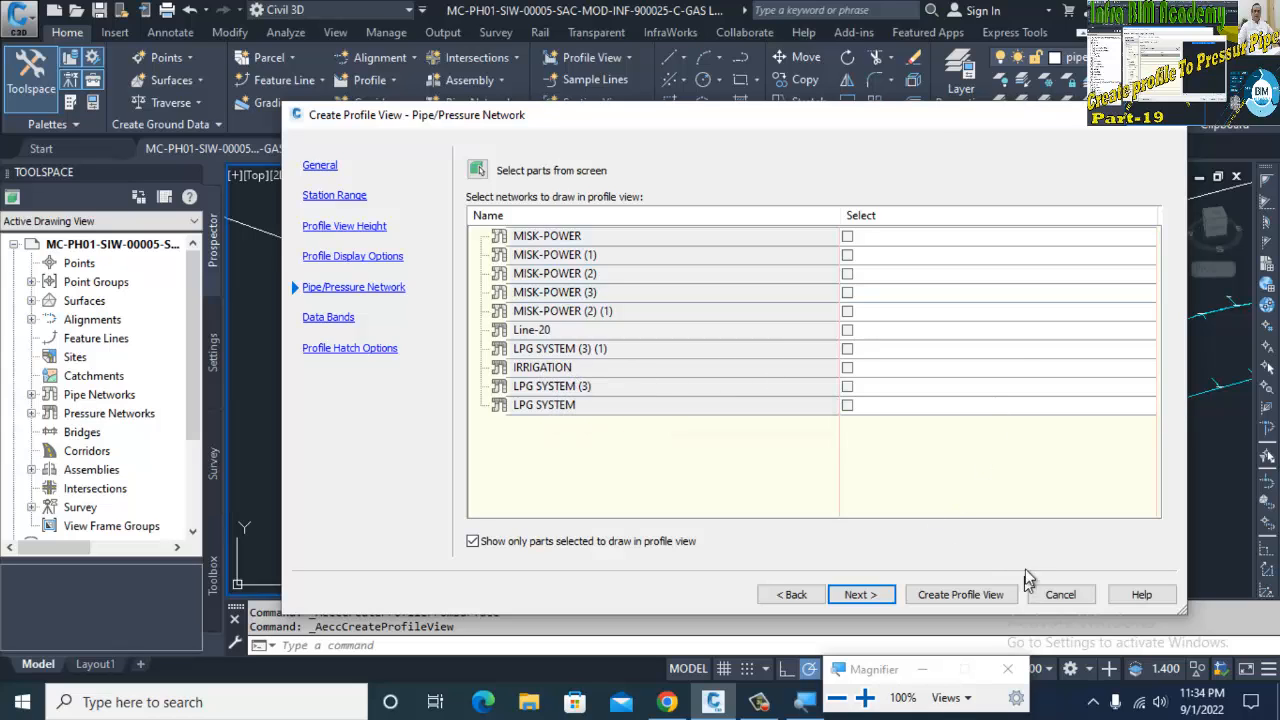
Include the LPG SYSTEM, LPG SYSTEM (3), IRRIGATION and LPG SYSTEM (3) (1) networks in the profile view
{"action": "left_click_drag", "start_coordinate": [868, 133], "coordinate": [862, 517]}
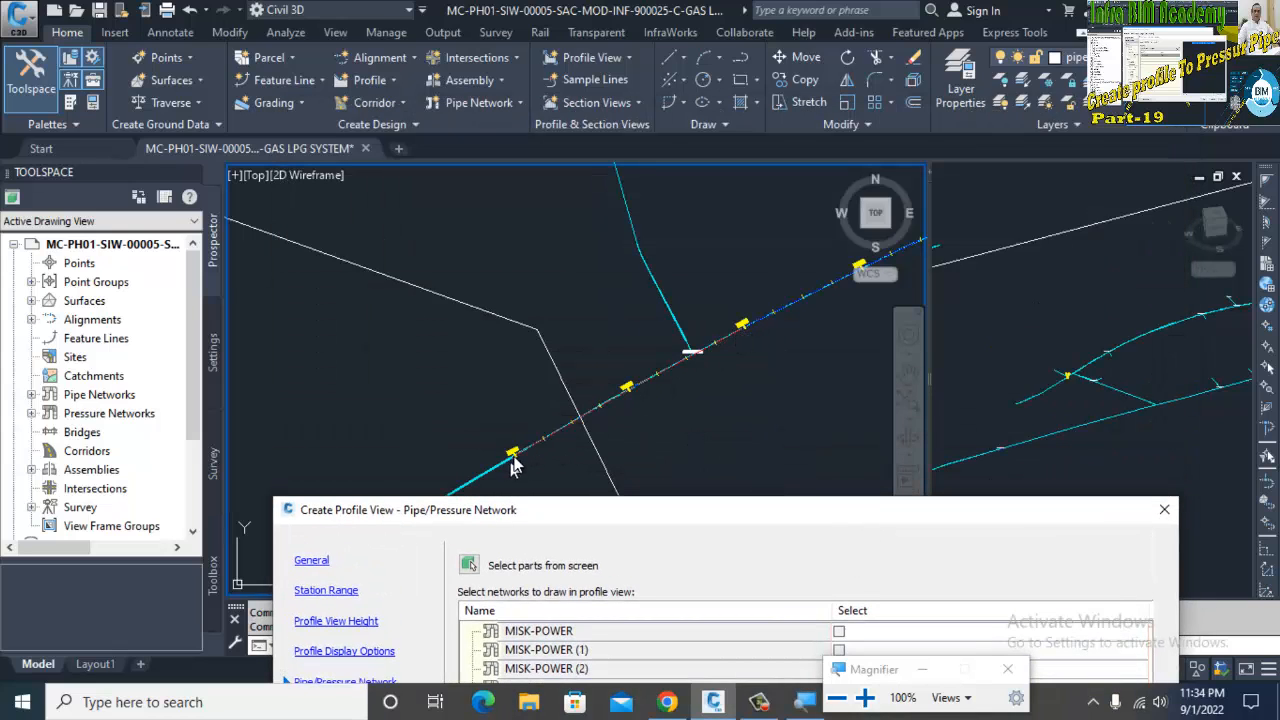
{"action": "left_click_drag", "start_coordinate": [659, 511], "coordinate": [637, 66]}
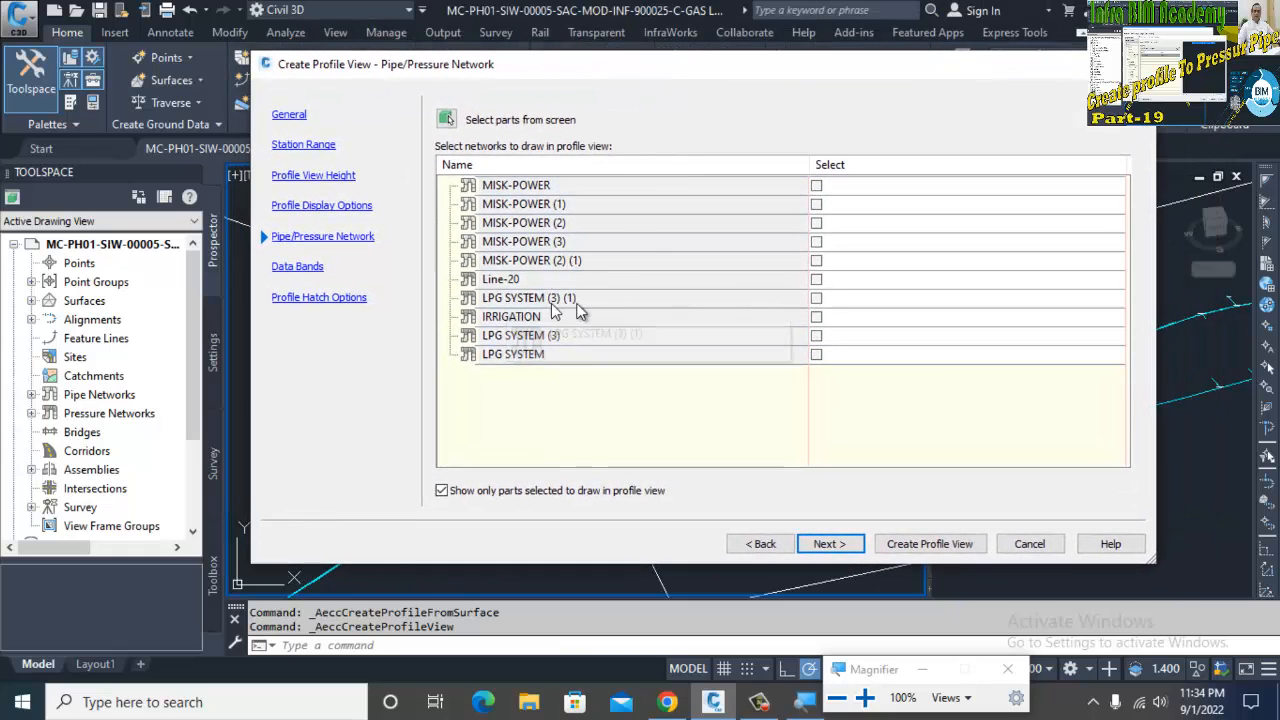
{"action": "left_click", "coordinate": [817, 355]}
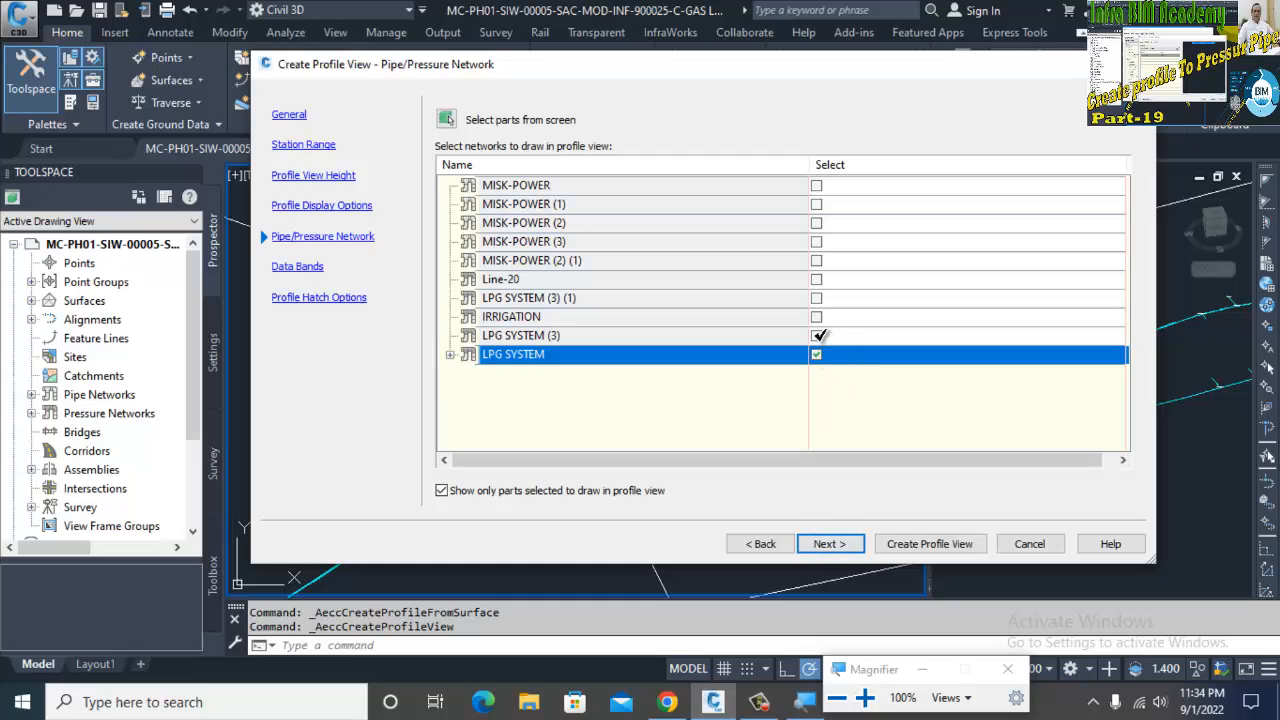
{"action": "left_click", "coordinate": [817, 317]}
{"action": "left_click", "coordinate": [818, 298]}
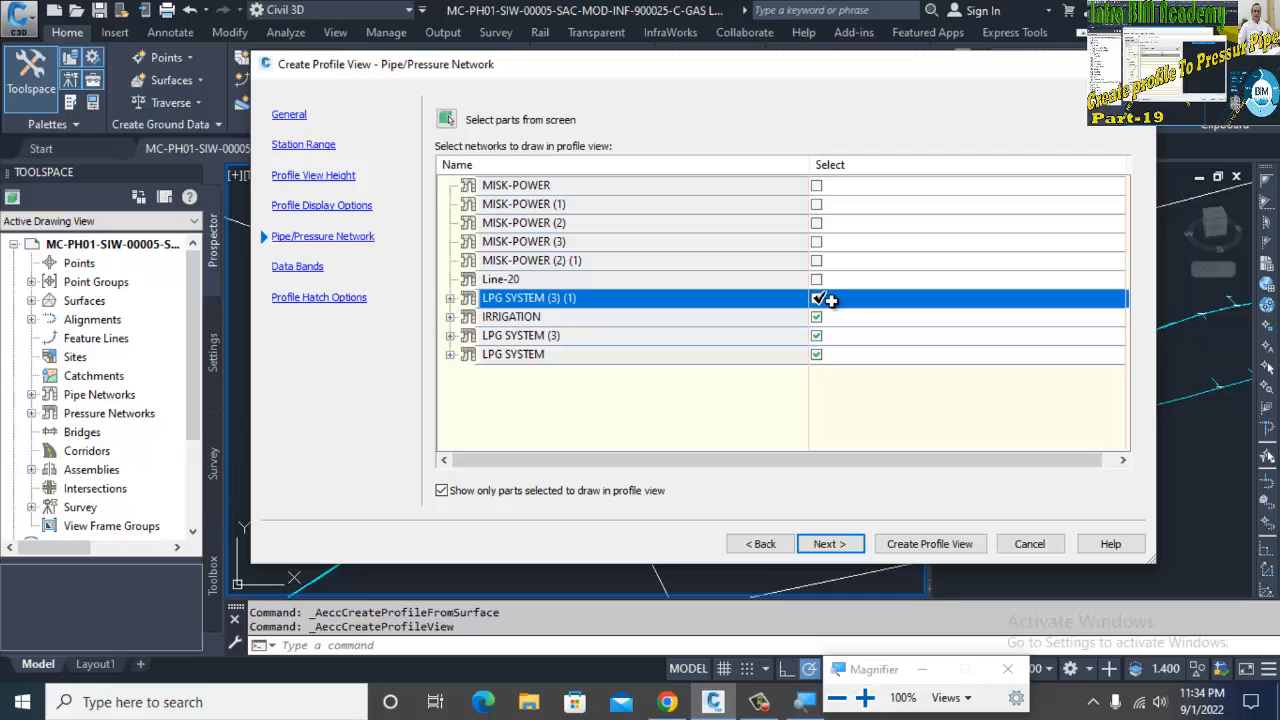
Accept the SC-RD-PROFILE-VIEW band set without profile hatching, and create the Road-A profile view in the drawing
{"action": "left_click", "coordinate": [824, 542]}
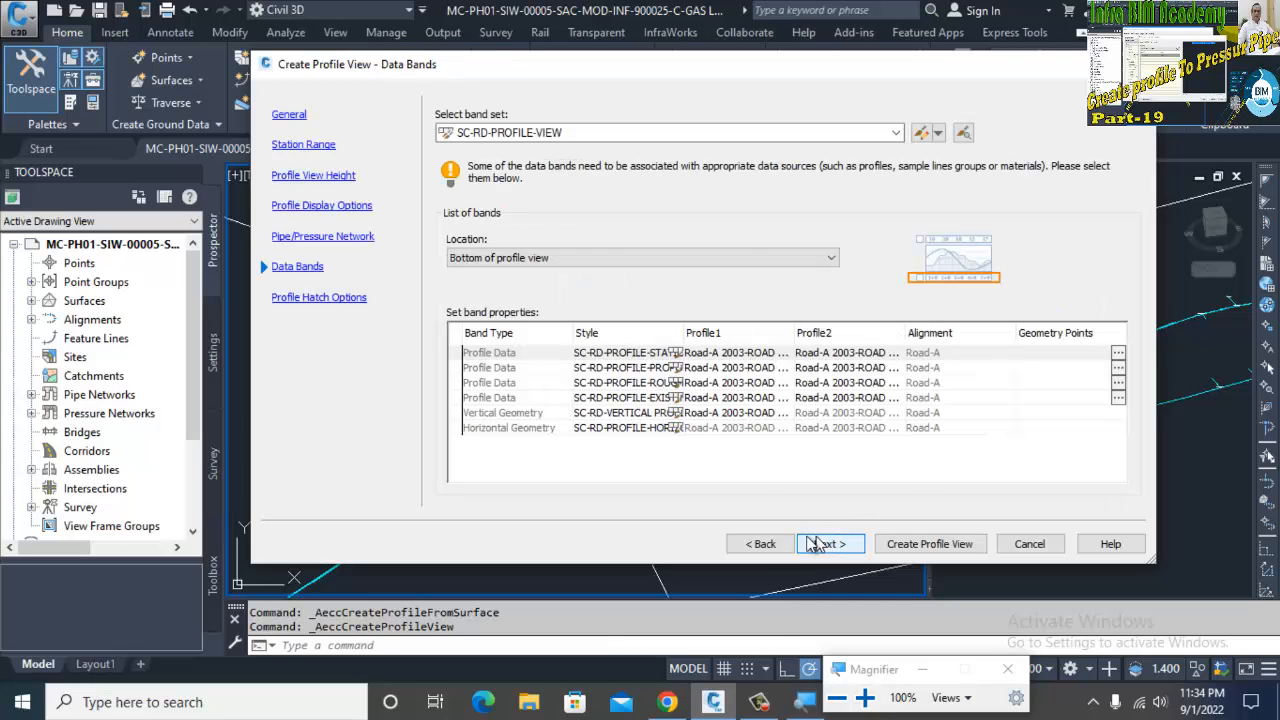
{"action": "left_click", "coordinate": [829, 543]}
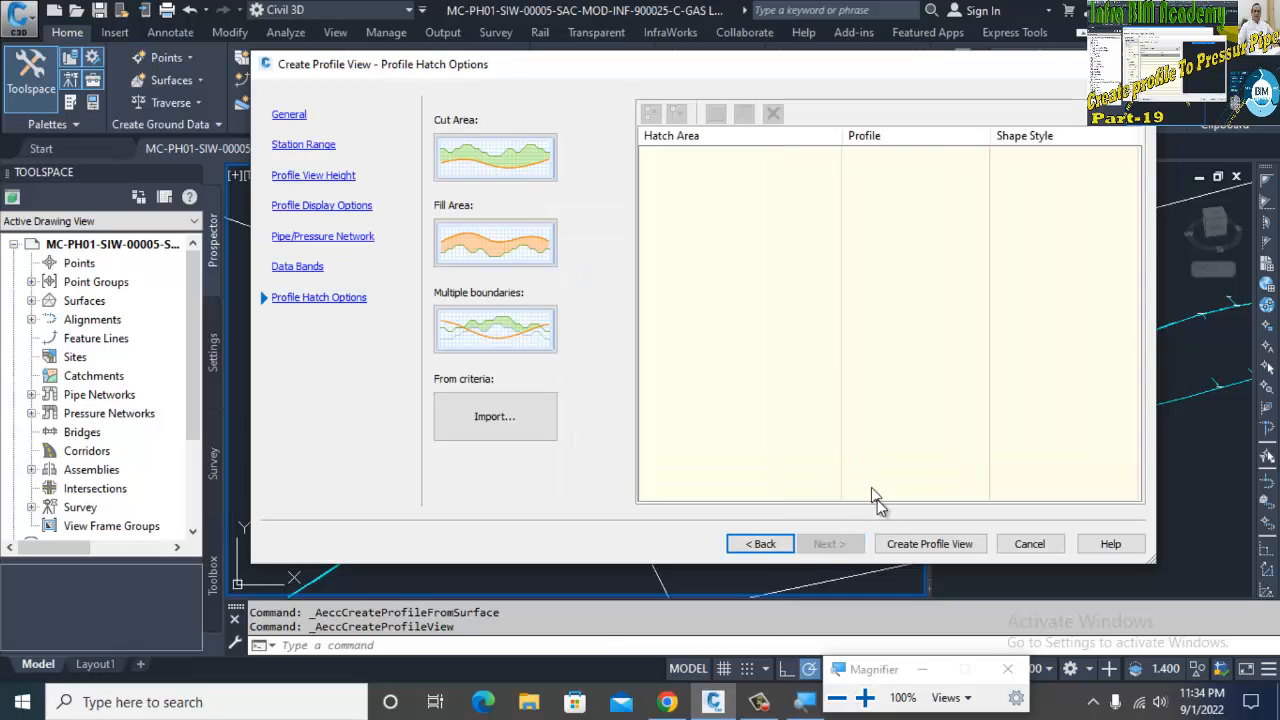
{"action": "left_click", "coordinate": [910, 548]}
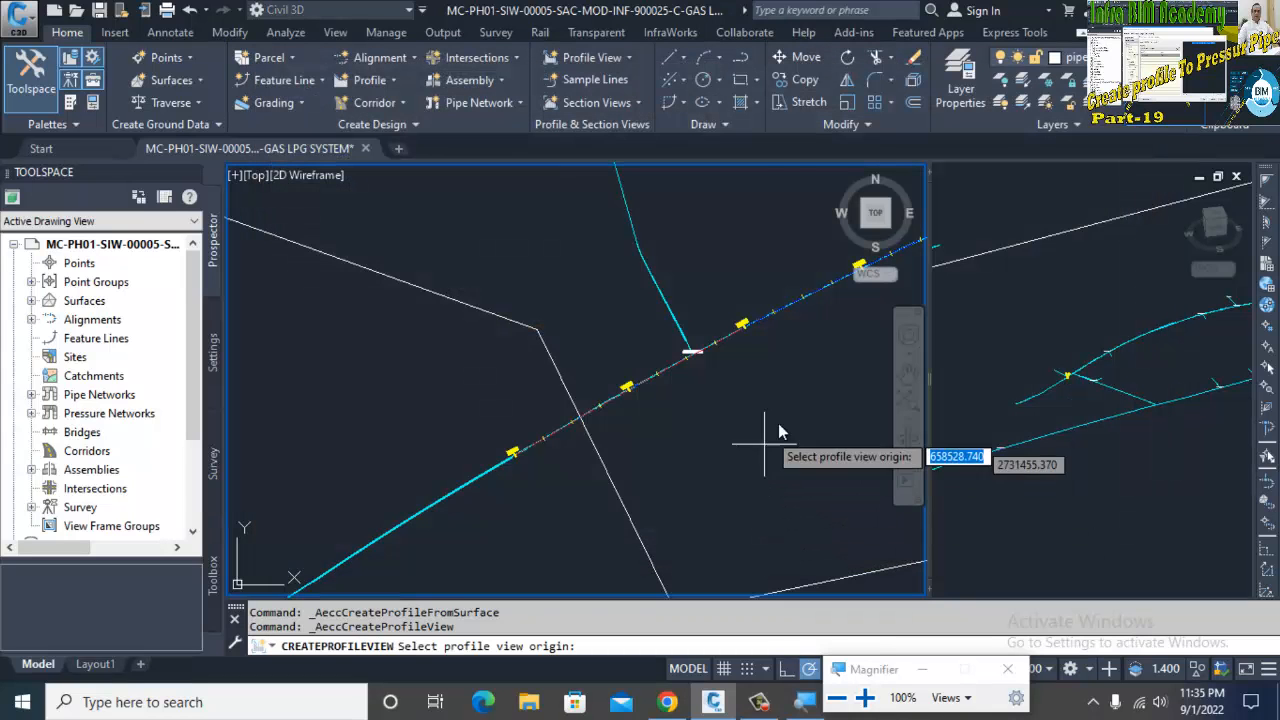
{"action": "scroll", "coordinate": [697, 440], "scroll_direction": "down", "scroll_amount": 2}
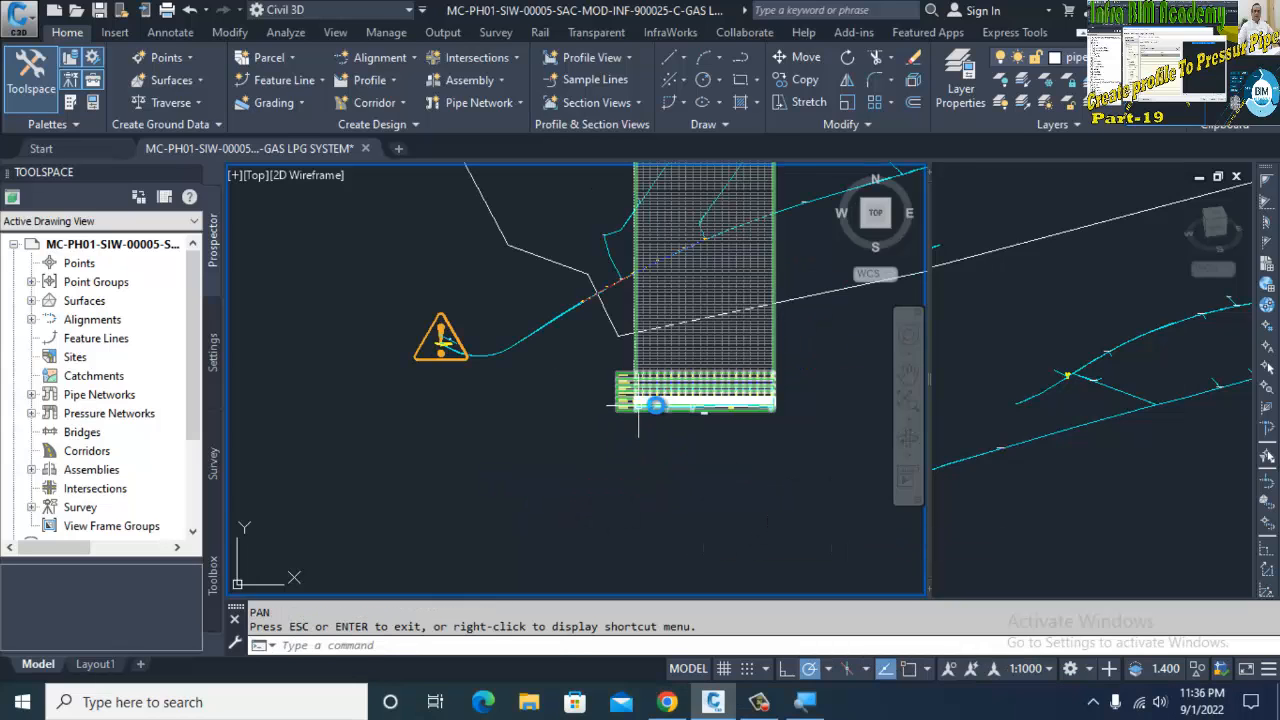
Examine the new profile view's elevation axis, its overall height, and the station and elevation data bands
{"action": "scroll", "coordinate": [655, 389], "scroll_direction": "up", "scroll_amount": 3}
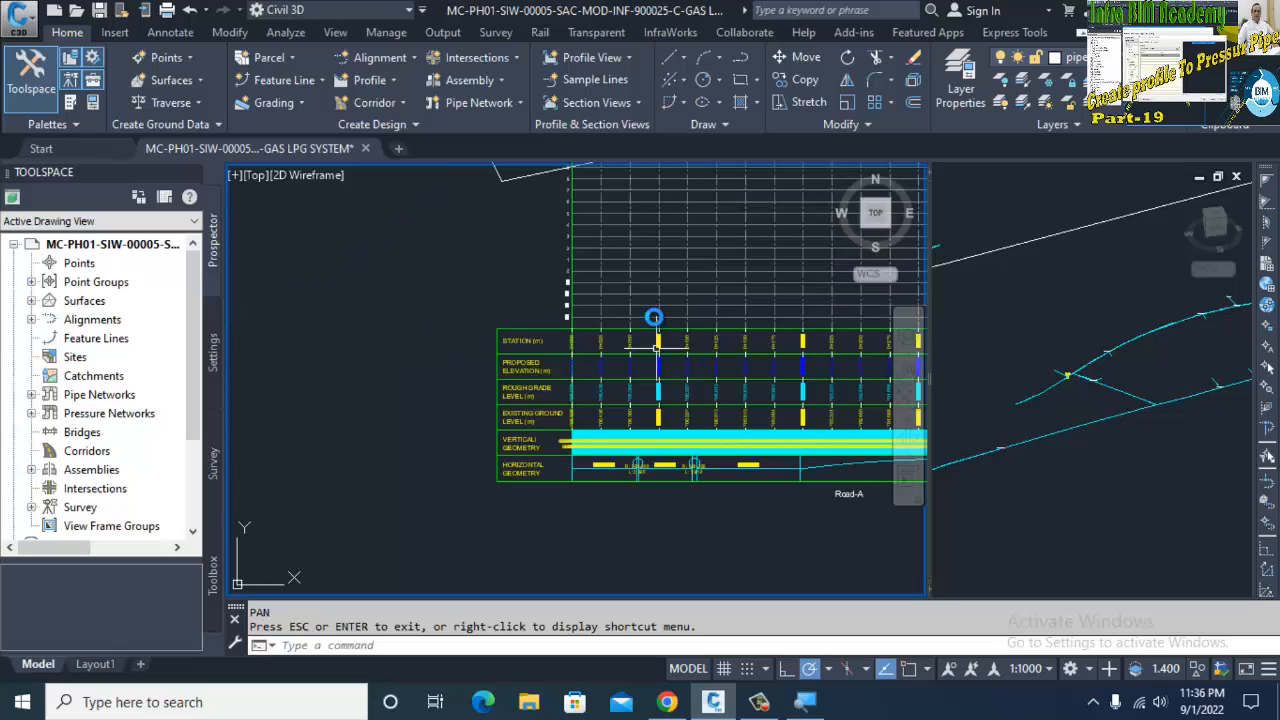
{"action": "scroll", "coordinate": [617, 387], "scroll_direction": "down", "scroll_amount": 4}
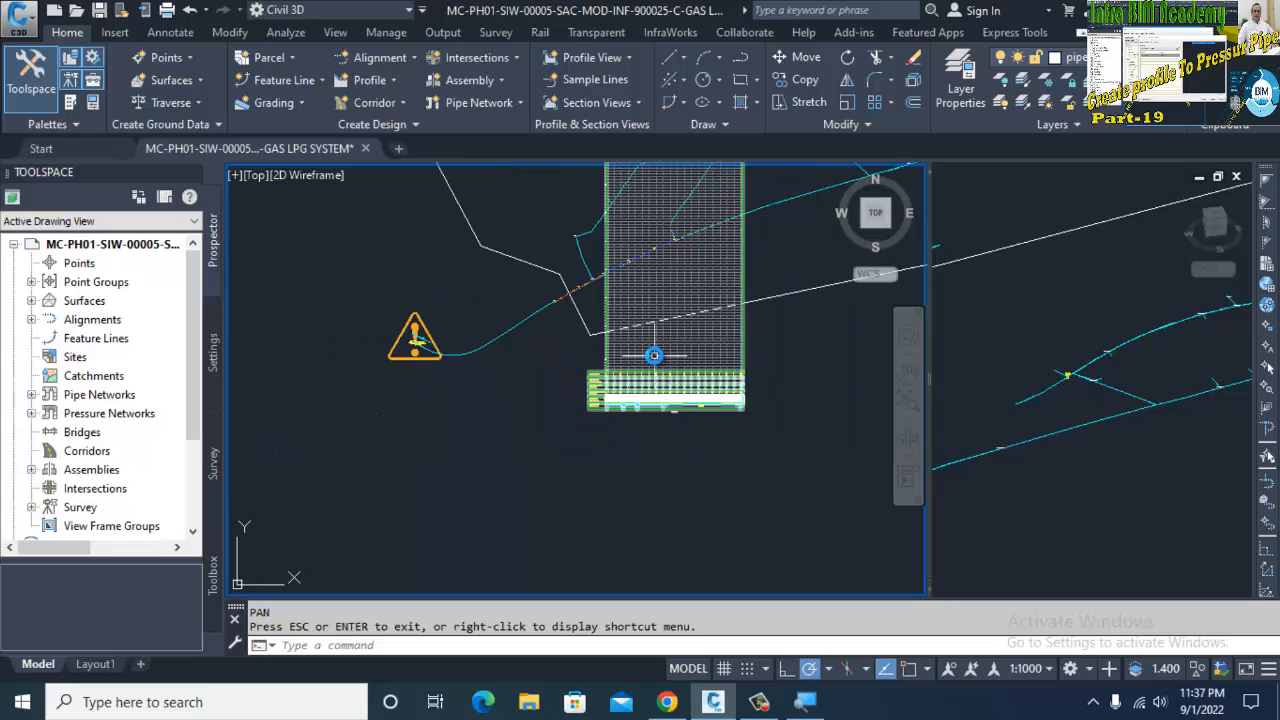
{"action": "type", "text": "p"}
{"action": "key", "text": "Return"}
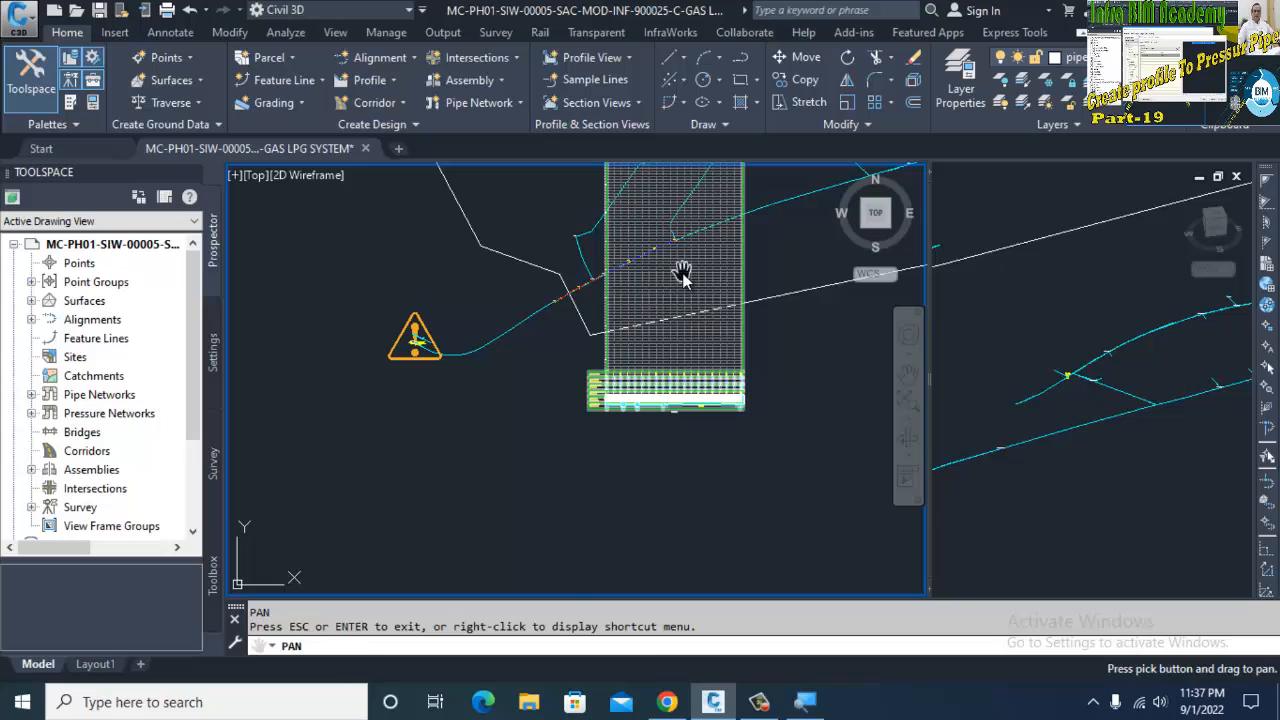
{"action": "left_click_drag", "start_coordinate": [698, 206], "coordinate": [700, 501]}
{"action": "mouse_move", "coordinate": [699, 335]}
{"action": "left_mouse_down"}
{"action": "mouse_move", "coordinate": [725, 452]}
{"action": "mouse_move", "coordinate": [677, 131]}
{"action": "left_mouse_up"}
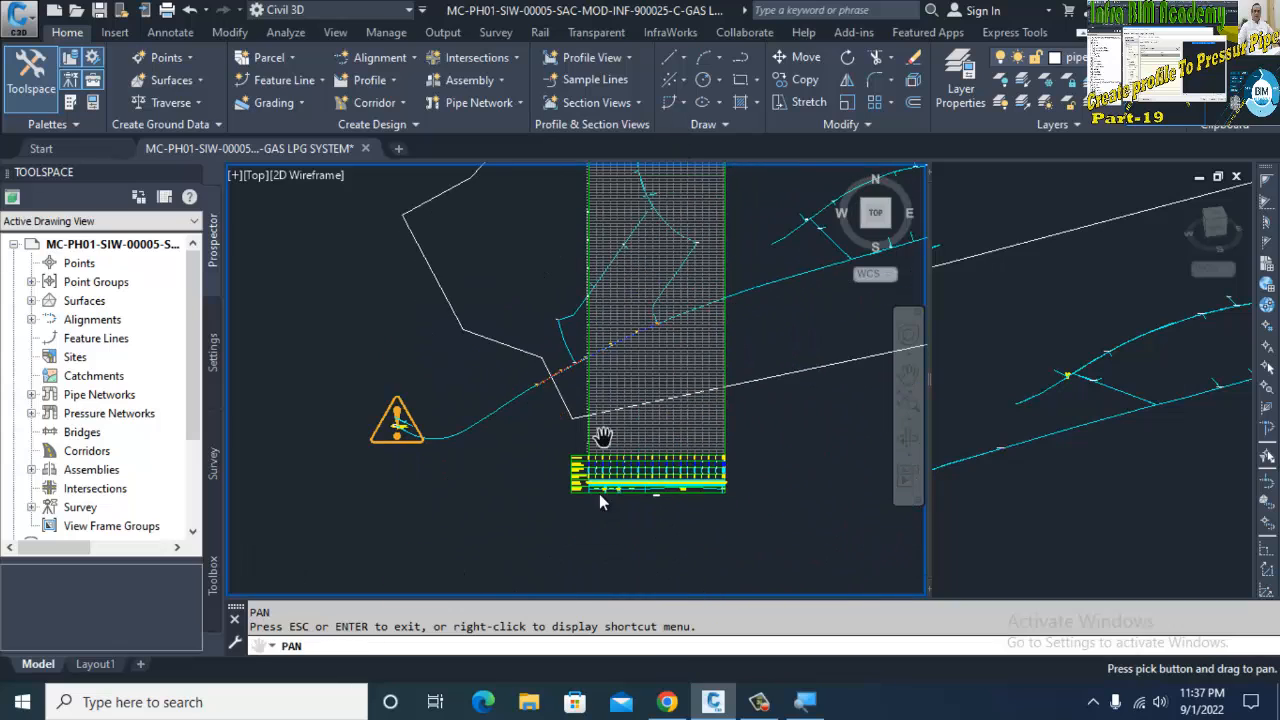
{"action": "scroll", "coordinate": [601, 510], "scroll_direction": "up", "scroll_amount": 4}
{"action": "scroll", "coordinate": [606, 330], "scroll_direction": "up", "scroll_amount": 5}
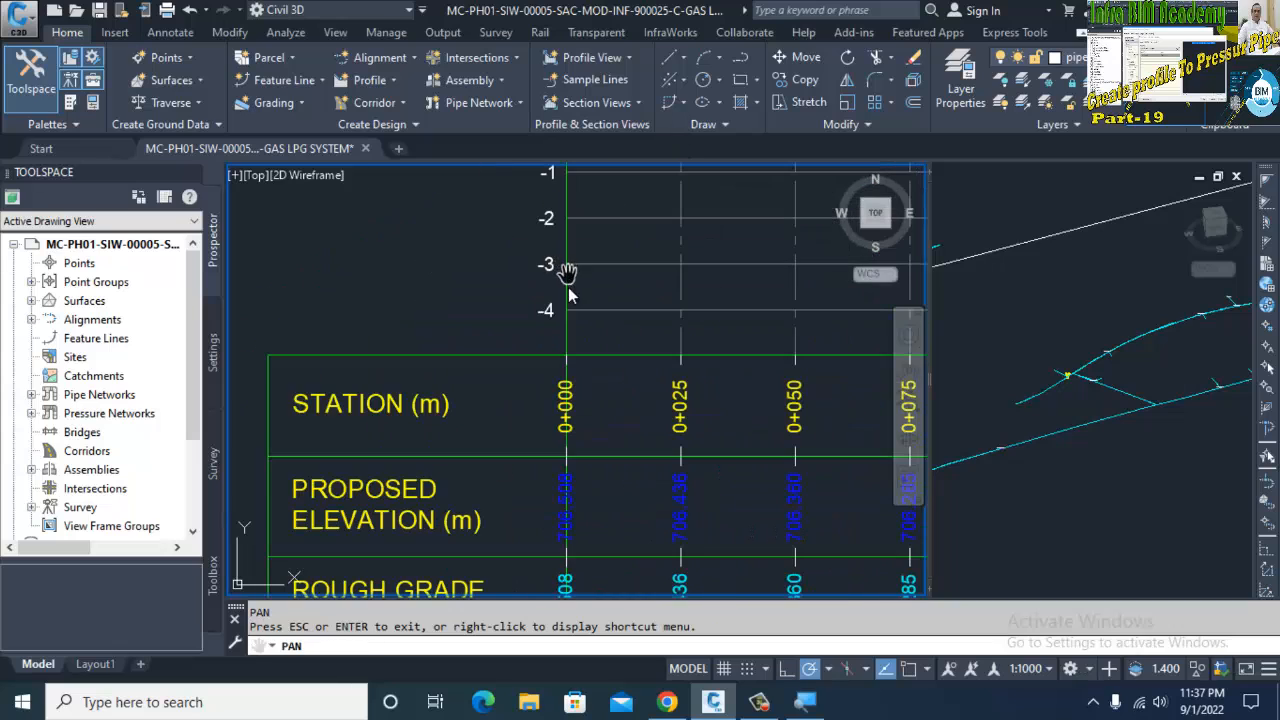
{"action": "scroll", "coordinate": [591, 370], "scroll_direction": "down", "scroll_amount": 5}
{"action": "scroll", "coordinate": [595, 455], "scroll_direction": "up", "scroll_amount": 5}
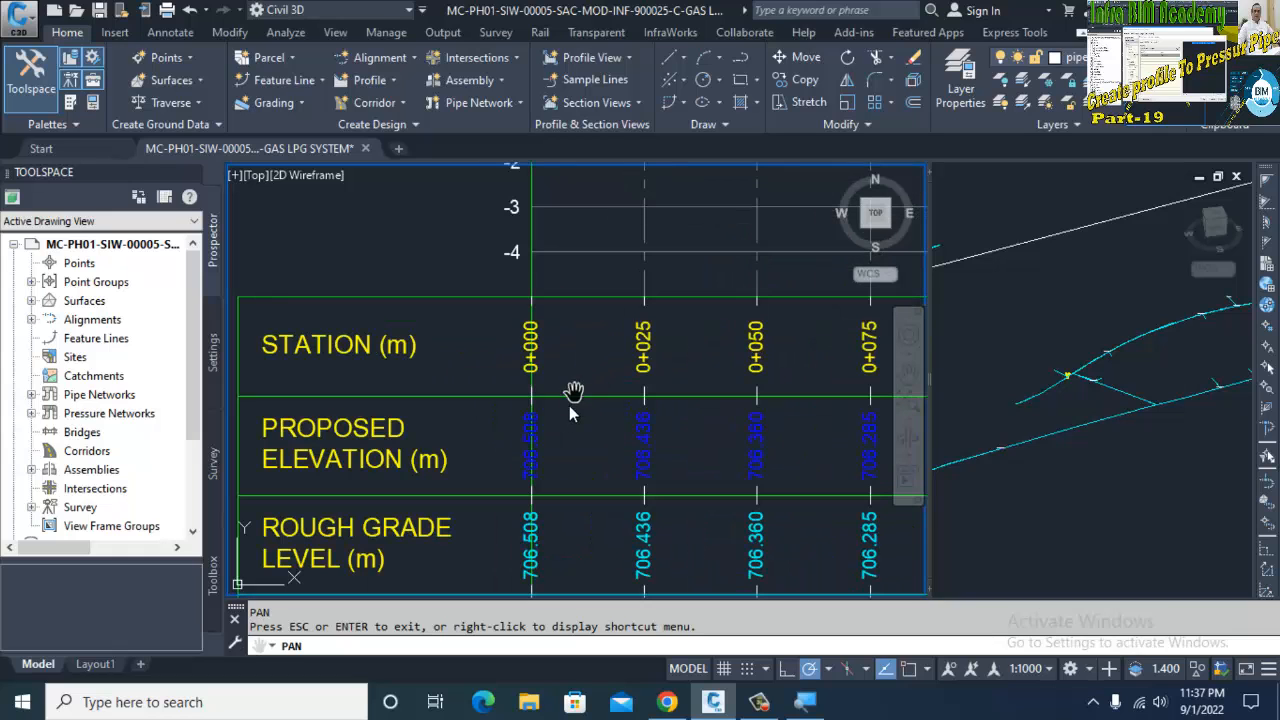
{"action": "scroll", "coordinate": [556, 458], "scroll_direction": "up", "scroll_amount": 2}
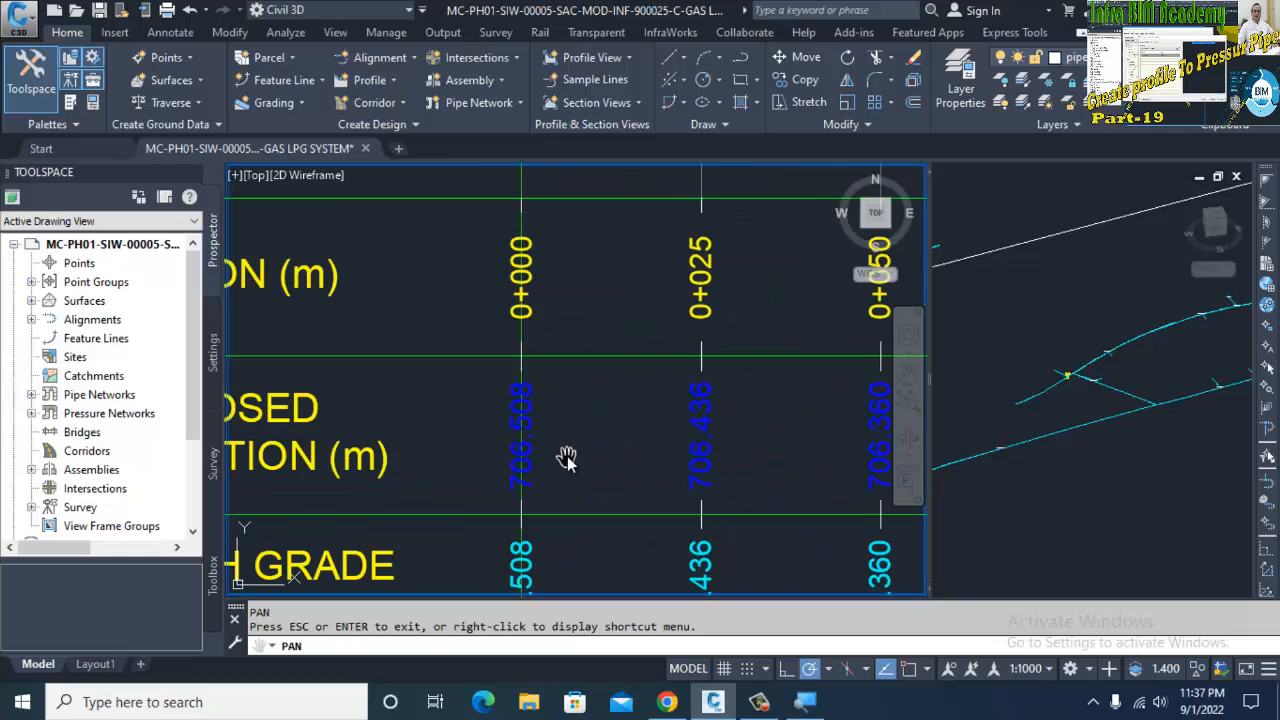
{"action": "scroll", "coordinate": [566, 455], "scroll_direction": "down", "scroll_amount": 4}
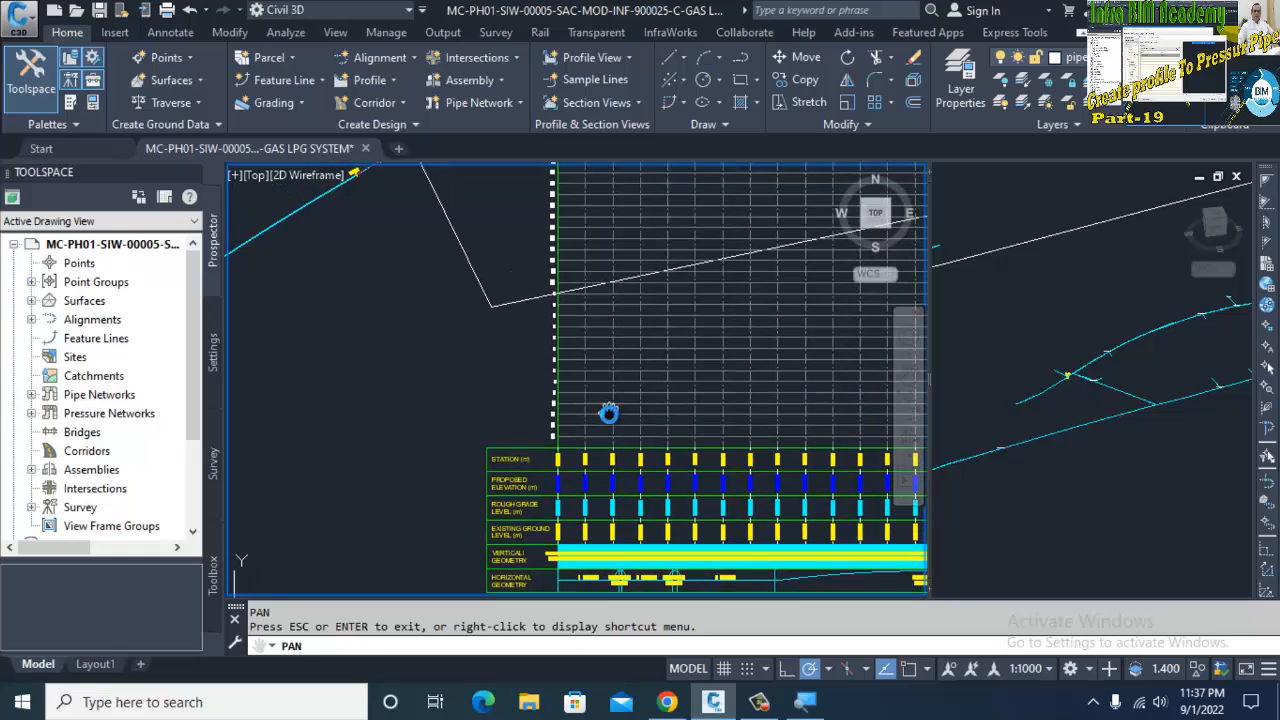
Switch the Road-A profile view's elevation range to a user specified height in its properties
{"action": "key", "text": "Escape"}
{"action": "left_click", "coordinate": [609, 396]}
{"action": "right_click", "coordinate": [608, 392]}
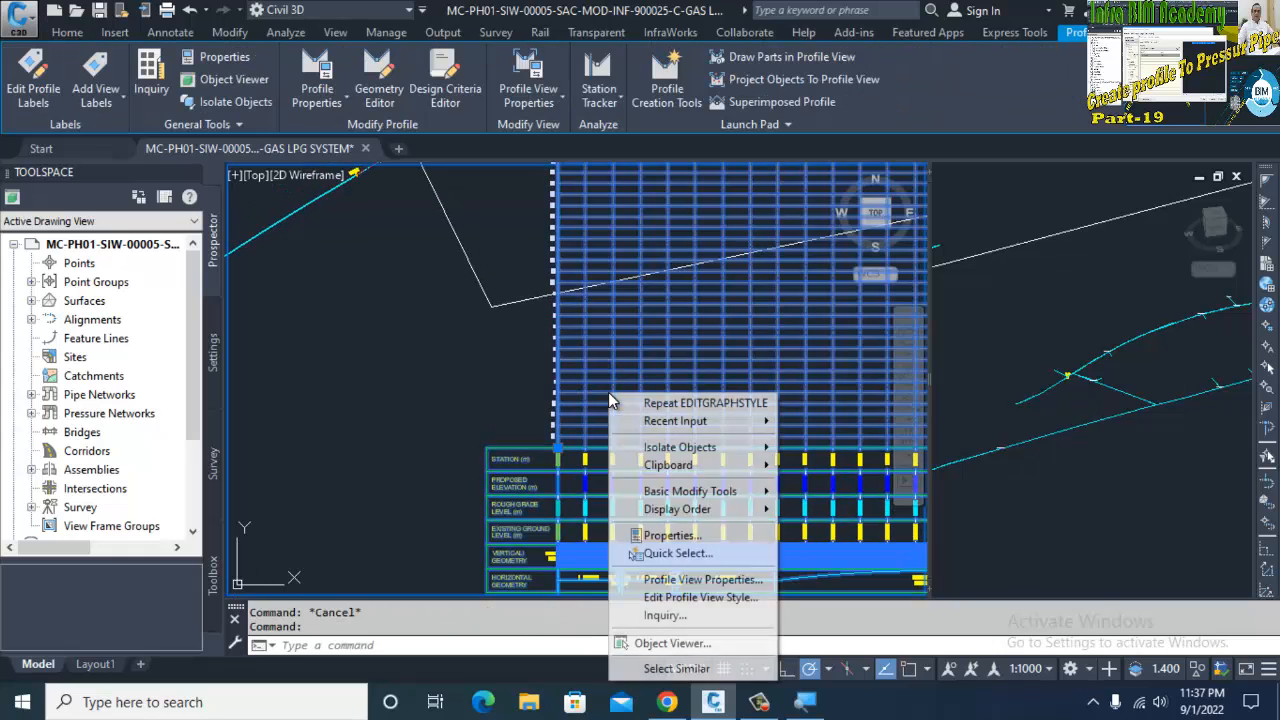
{"action": "left_click", "coordinate": [684, 582]}
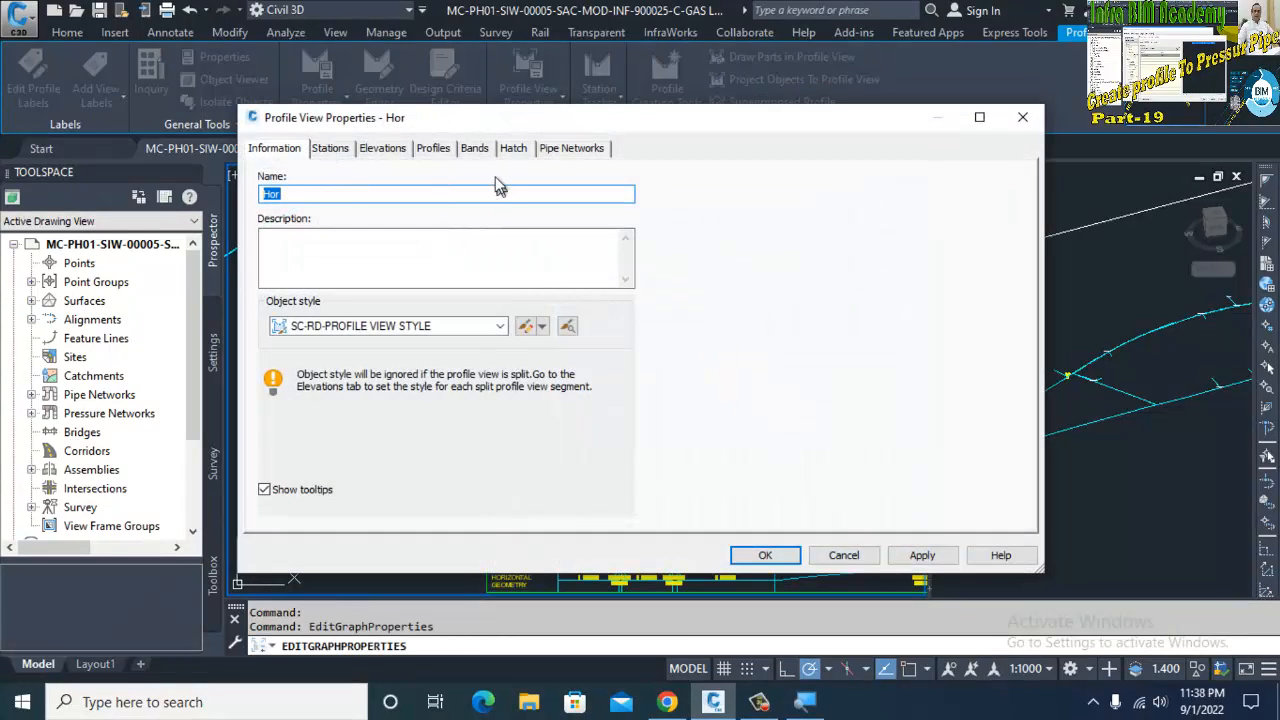
{"action": "left_click", "coordinate": [384, 148]}
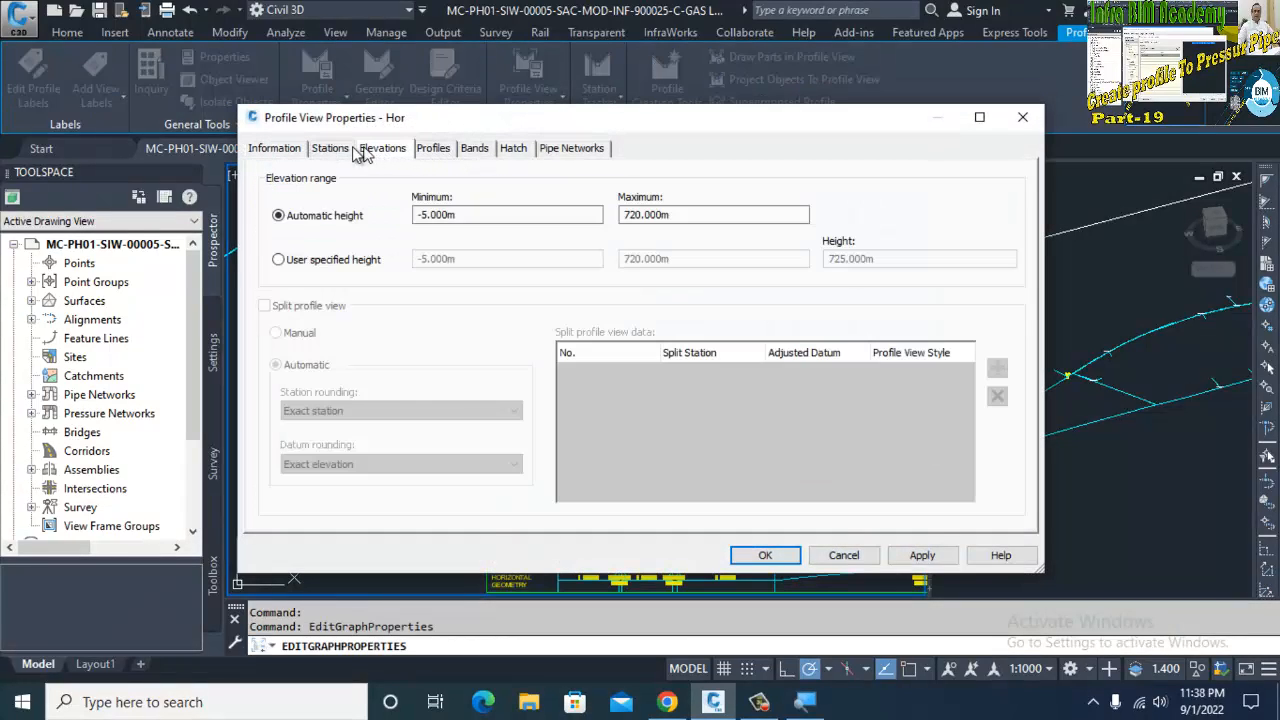
{"action": "left_click", "coordinate": [328, 150]}
{"action": "left_click", "coordinate": [393, 153]}
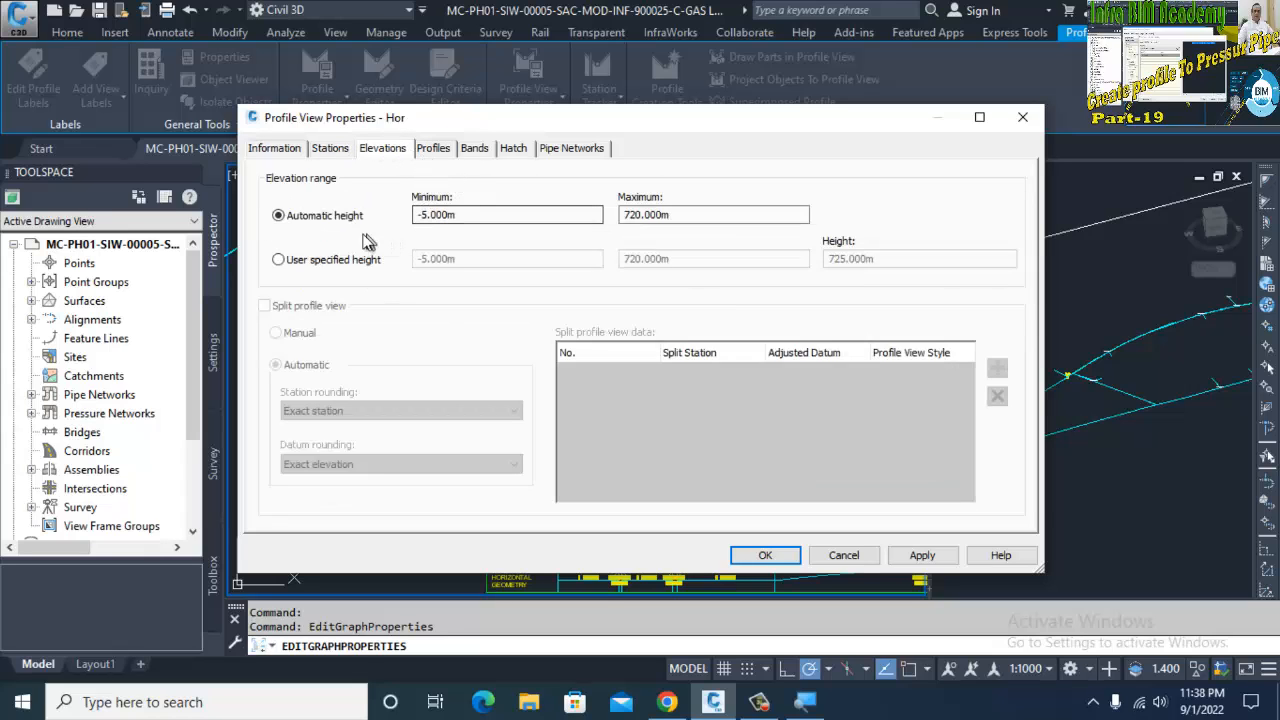
{"action": "left_click", "coordinate": [284, 262]}
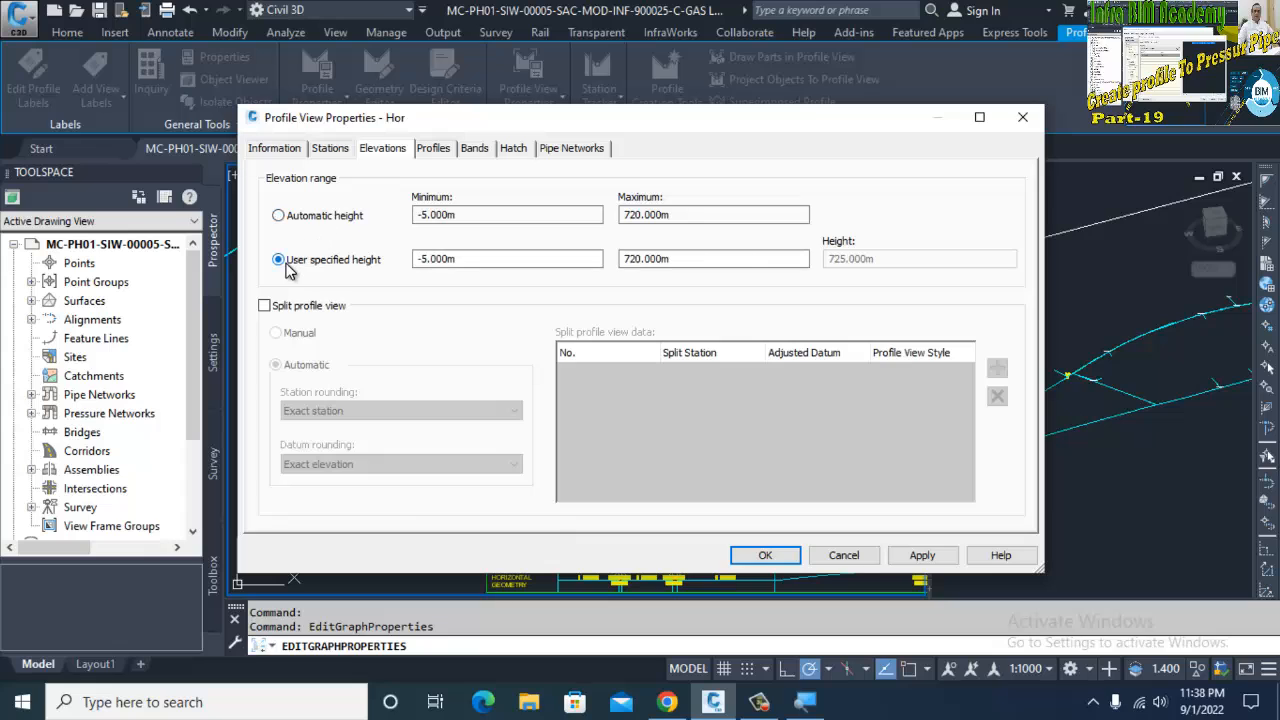
Set the profile view's minimum elevation to 700 m and apply the change
{"action": "left_click", "coordinate": [461, 259]}
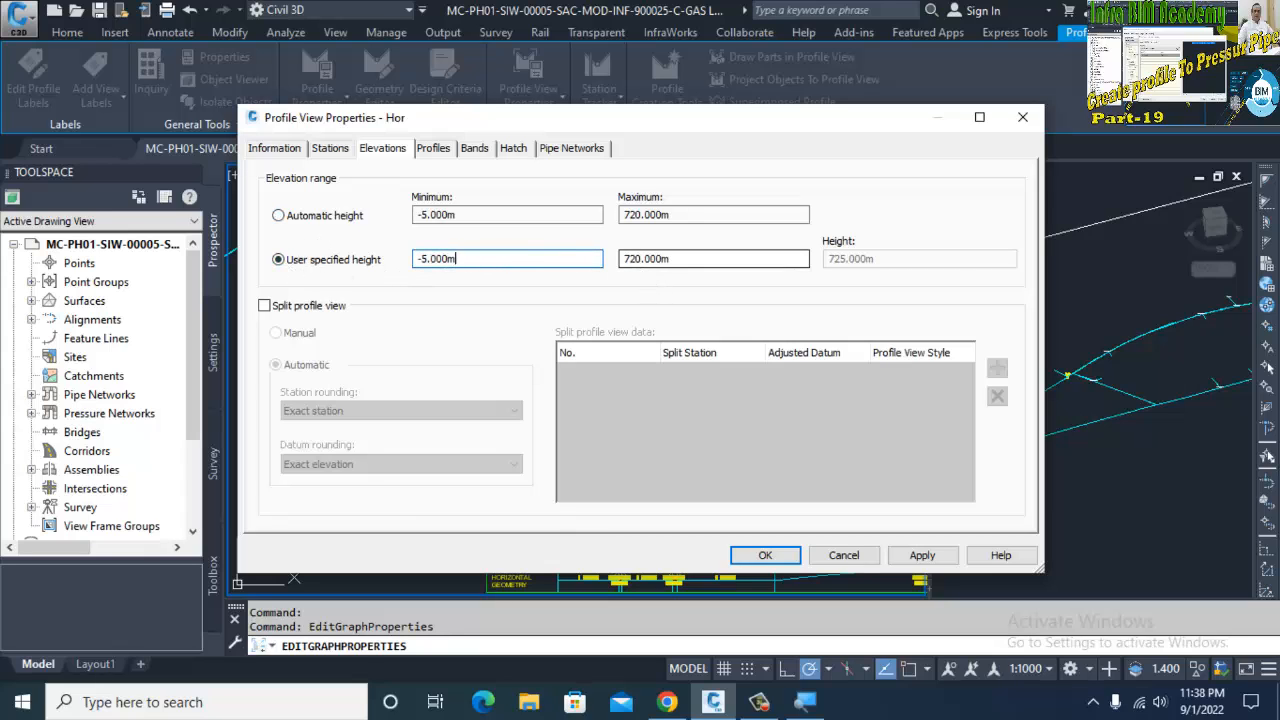
{"action": "key", "text": "shift+Left"}
{"action": "key", "text": "shift+Left"}
{"action": "key", "text": "shift+Left"}
{"action": "key", "text": "shift+Left"}
{"action": "key", "text": "shift+Left"}
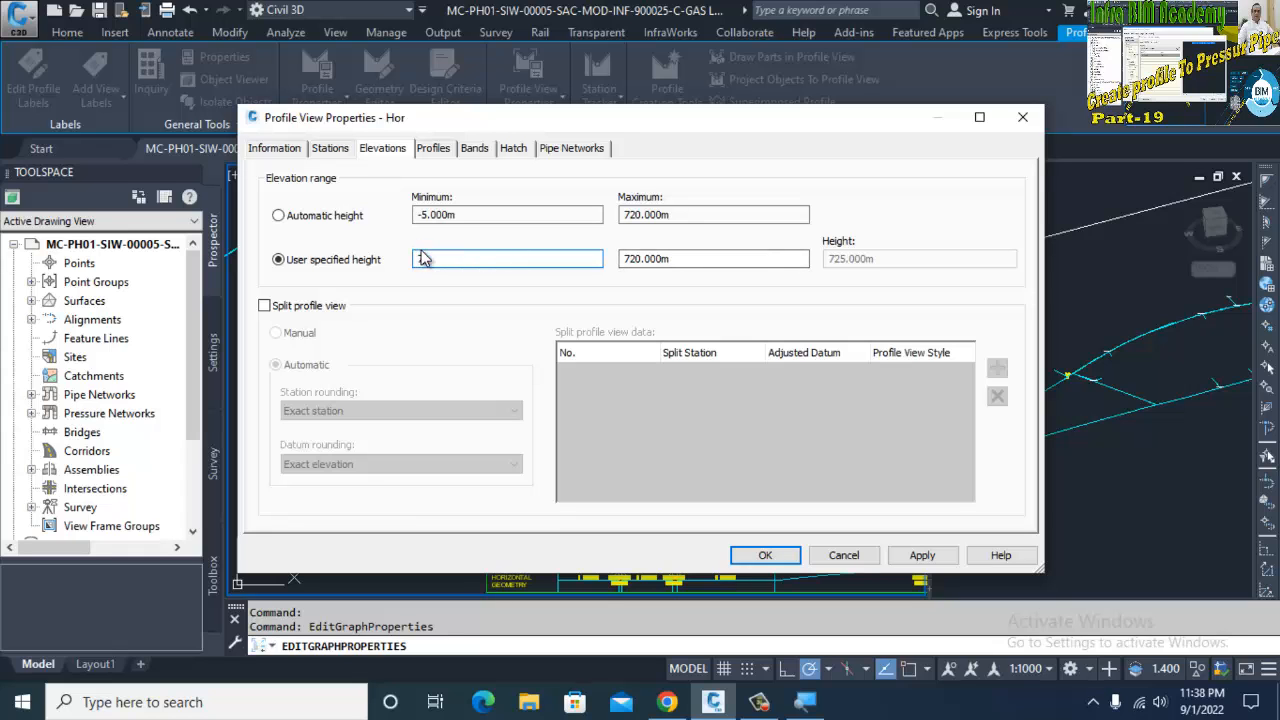
{"action": "key", "text": "Return"}
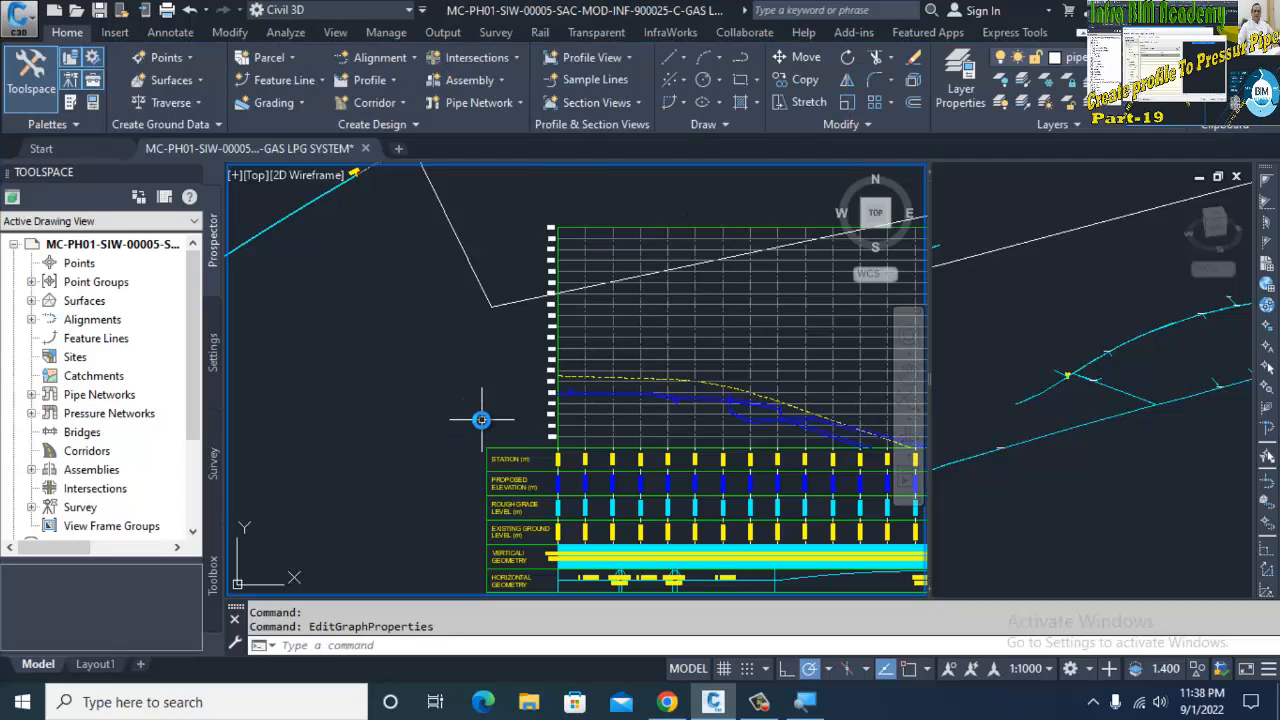
Inspect where the ground profile and the pressure pipes run relative to the lower edge of the profile view grid
{"action": "scroll", "coordinate": [491, 409], "scroll_direction": "down", "scroll_amount": 3}
{"action": "scroll", "coordinate": [558, 462], "scroll_direction": "up", "scroll_amount": 2}
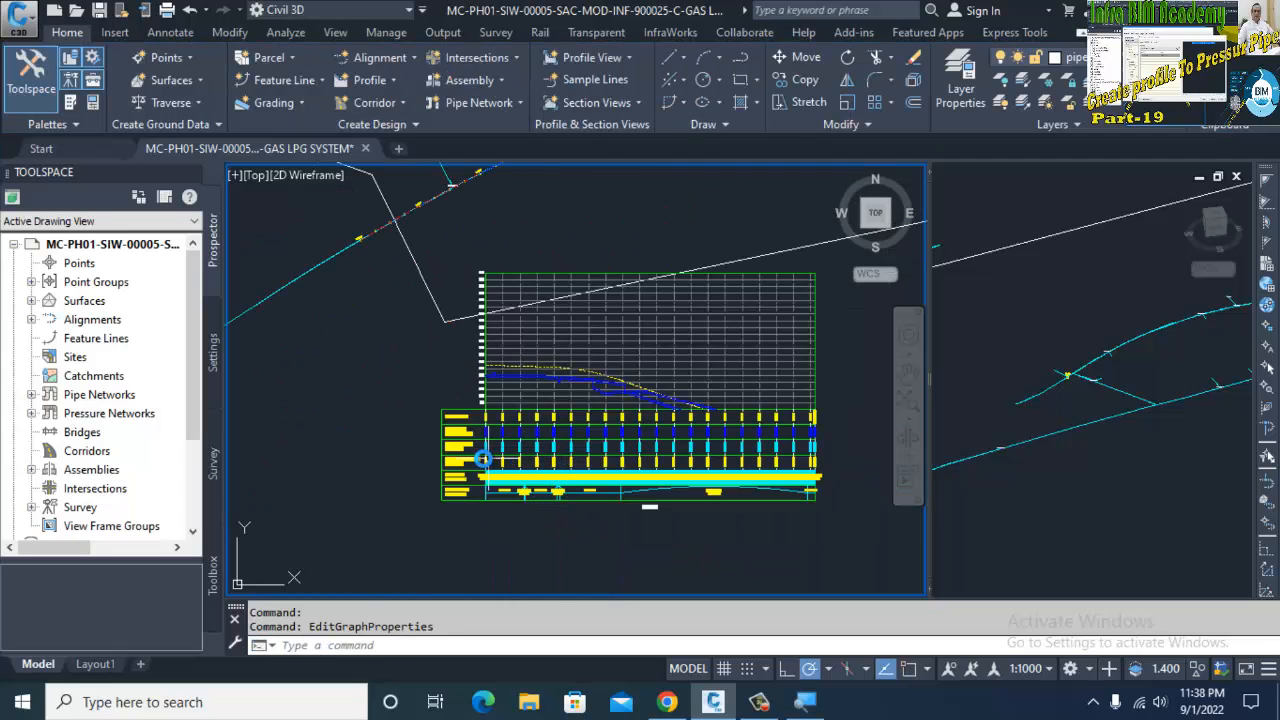
{"action": "scroll", "coordinate": [480, 437], "scroll_direction": "up", "scroll_amount": 1}
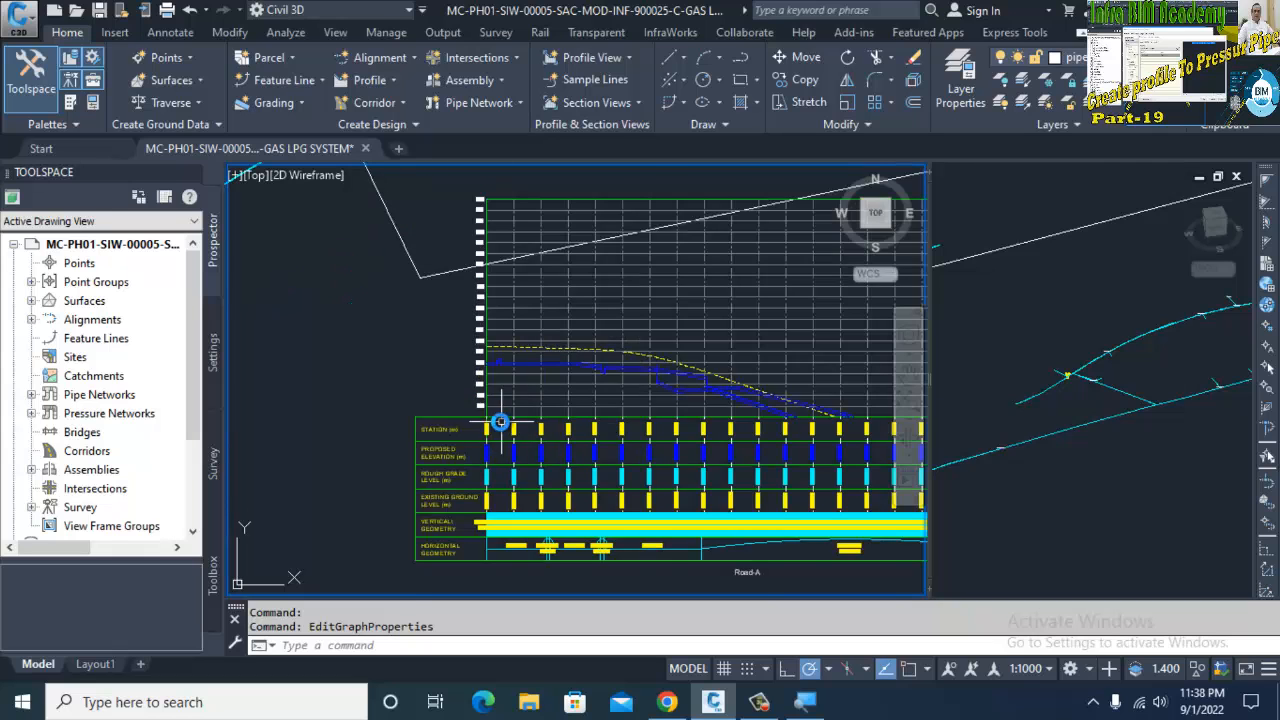
{"action": "scroll", "coordinate": [553, 400], "scroll_direction": "up", "scroll_amount": 2}
{"action": "scroll", "coordinate": [640, 383], "scroll_direction": "down", "scroll_amount": 3}
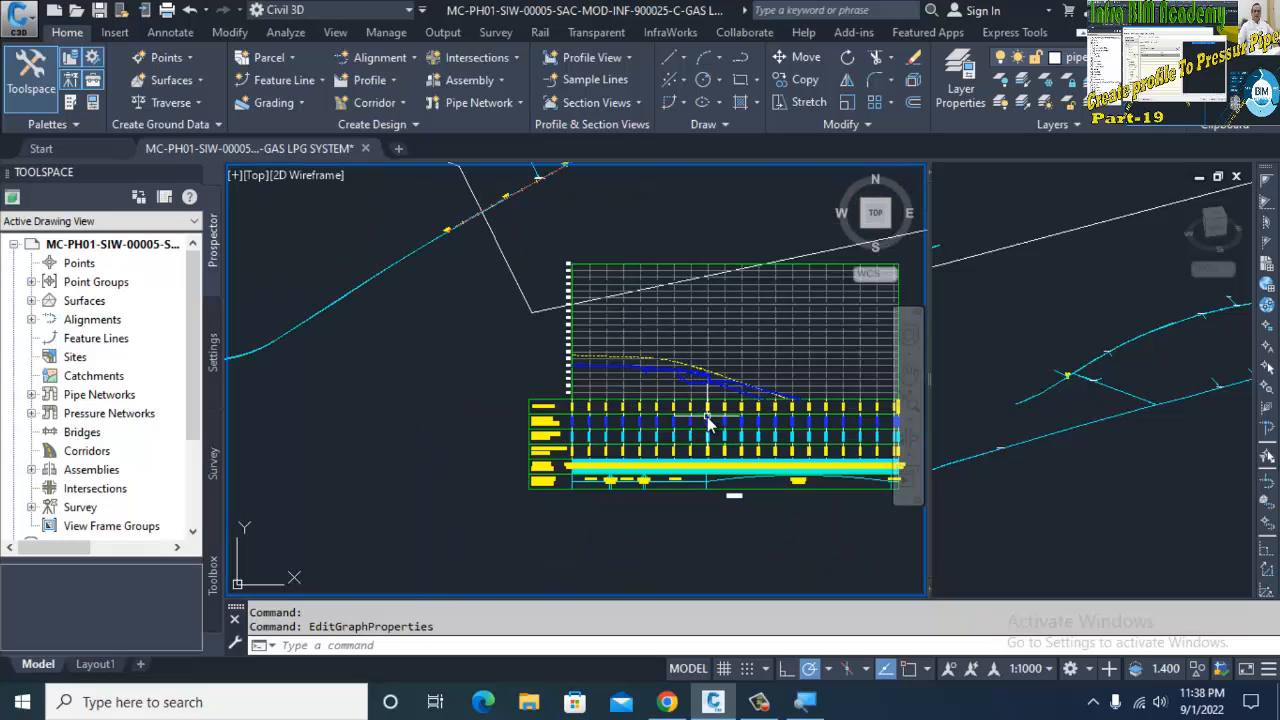
{"action": "key", "text": "Return"}
{"action": "left_click_drag", "start_coordinate": [711, 430], "coordinate": [600, 434]}
{"action": "scroll", "coordinate": [686, 398], "scroll_direction": "up", "scroll_amount": 5}
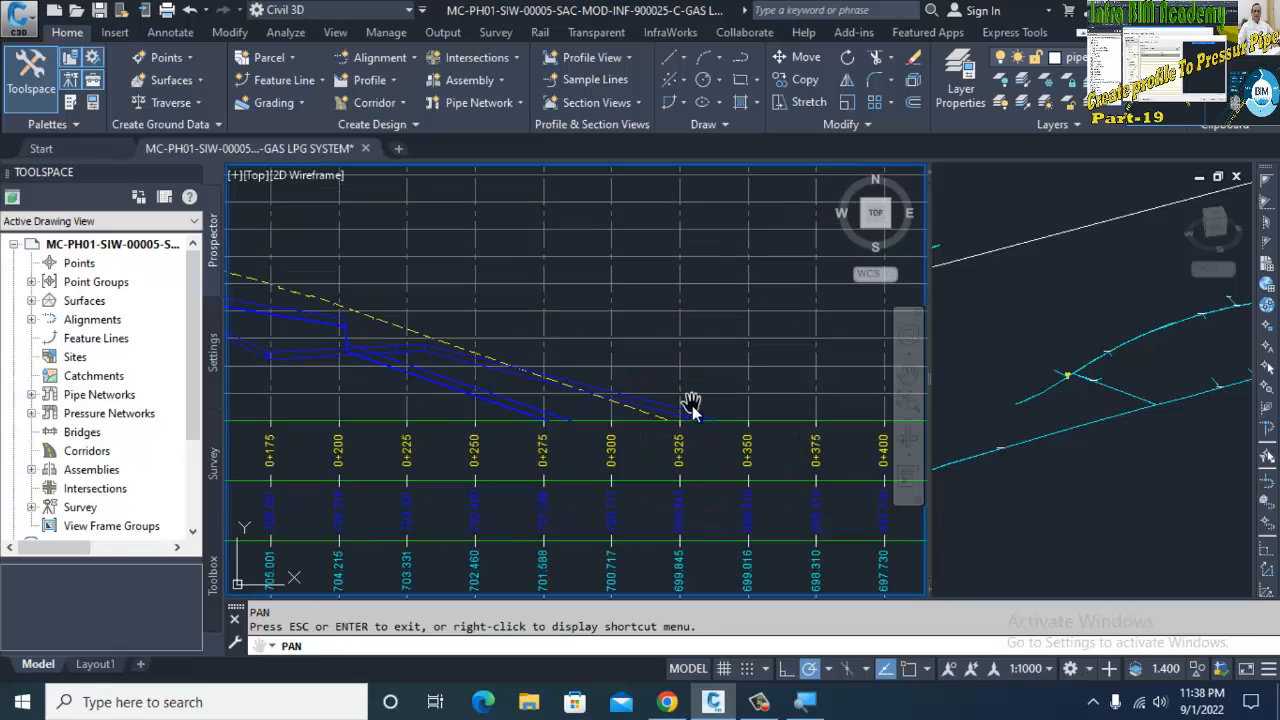
{"action": "scroll", "coordinate": [634, 411], "scroll_direction": "down", "scroll_amount": 2}
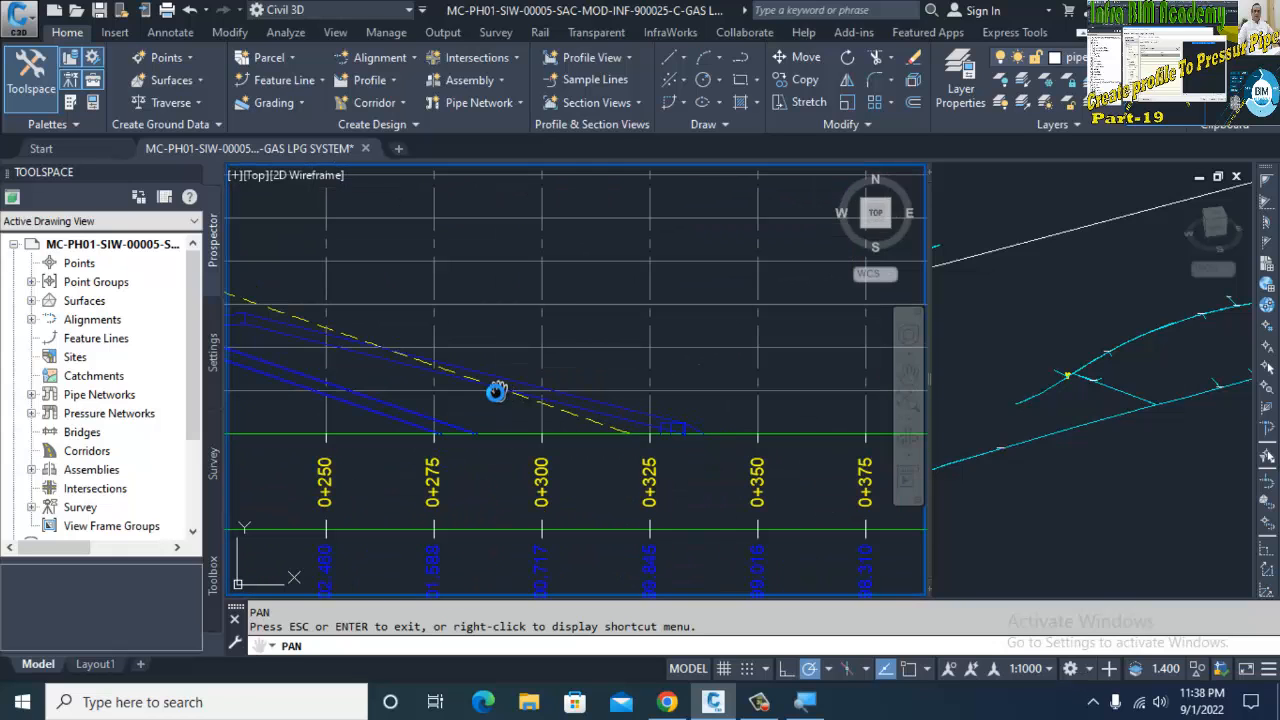
{"action": "scroll", "coordinate": [690, 455], "scroll_direction": "down", "scroll_amount": 5}
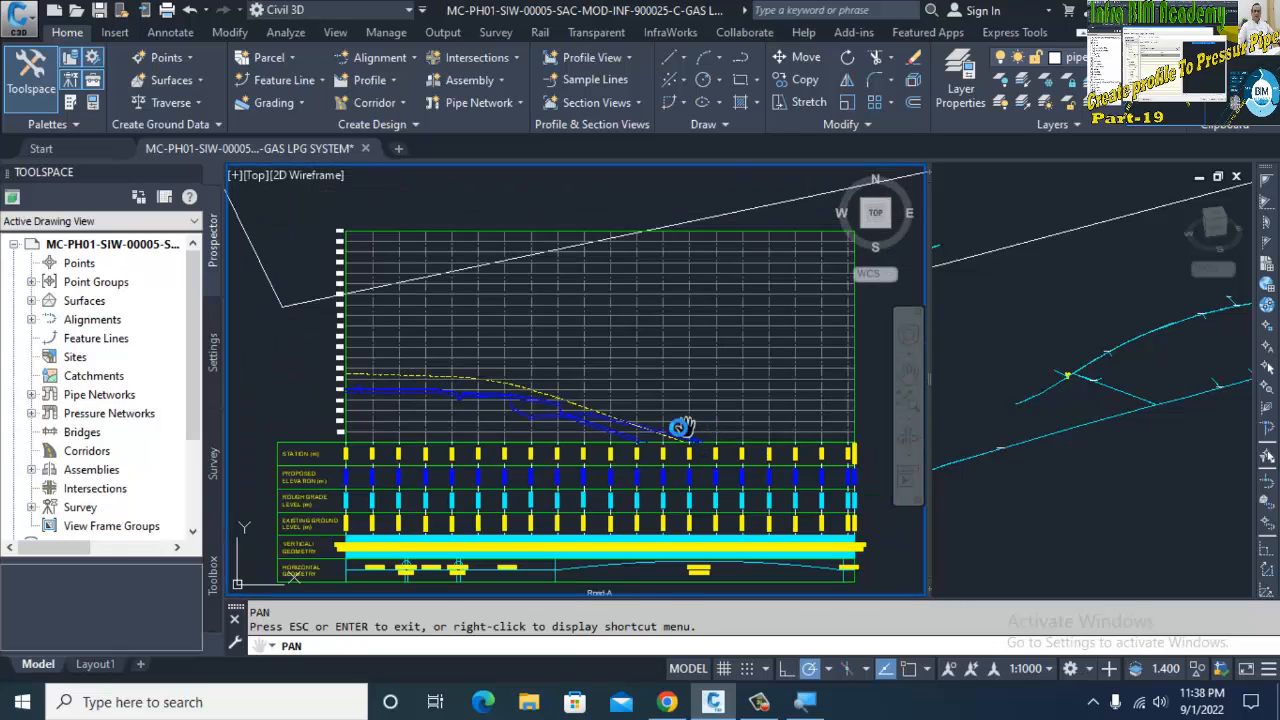
{"action": "key", "text": "Escape"}
Lower the profile view's user specified minimum elevation to 690 m
{"action": "scroll", "coordinate": [330, 432], "scroll_direction": "up", "scroll_amount": 6}
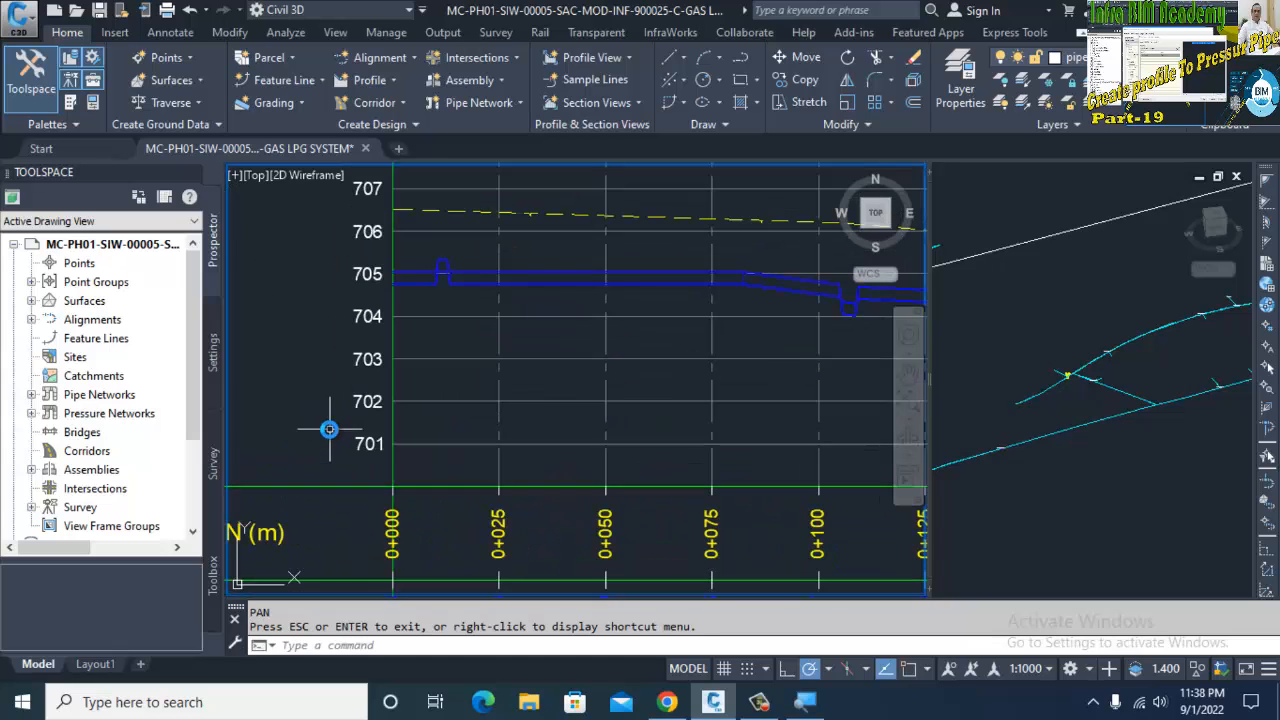
{"action": "key", "text": "Escape"}
{"action": "left_click", "coordinate": [411, 400]}
{"action": "right_click", "coordinate": [411, 400]}
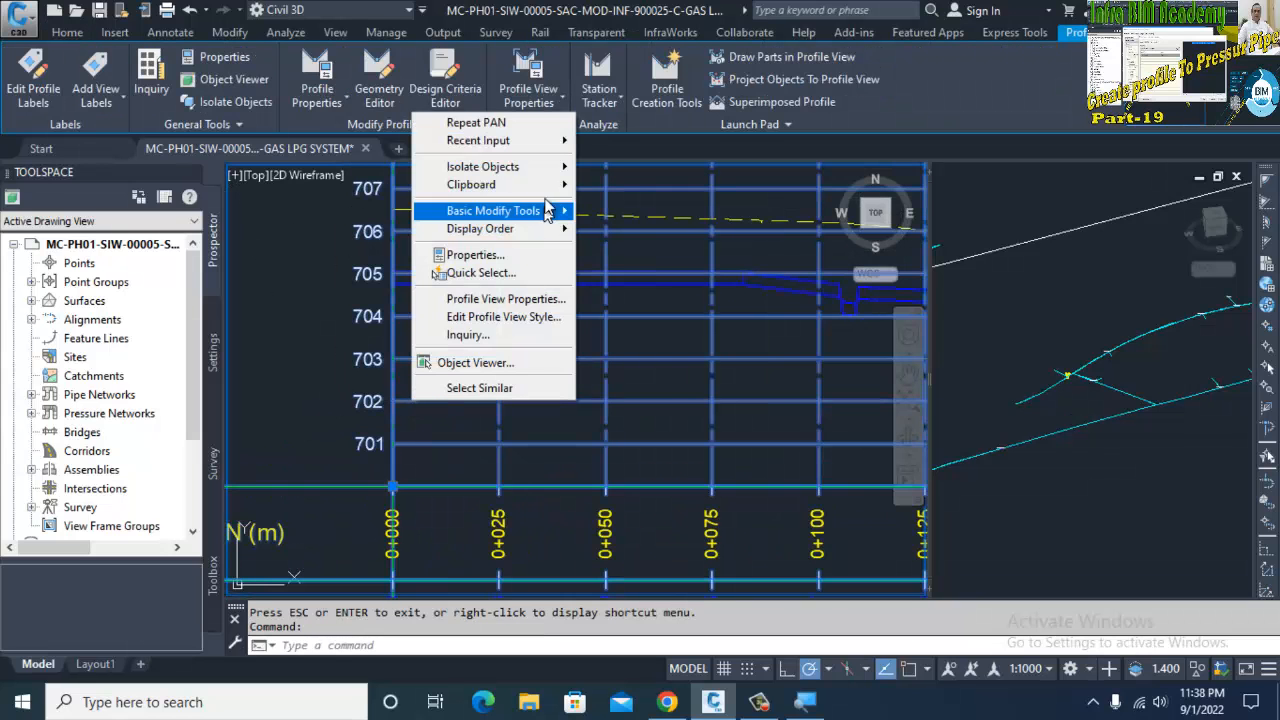
{"action": "left_click", "coordinate": [472, 298]}
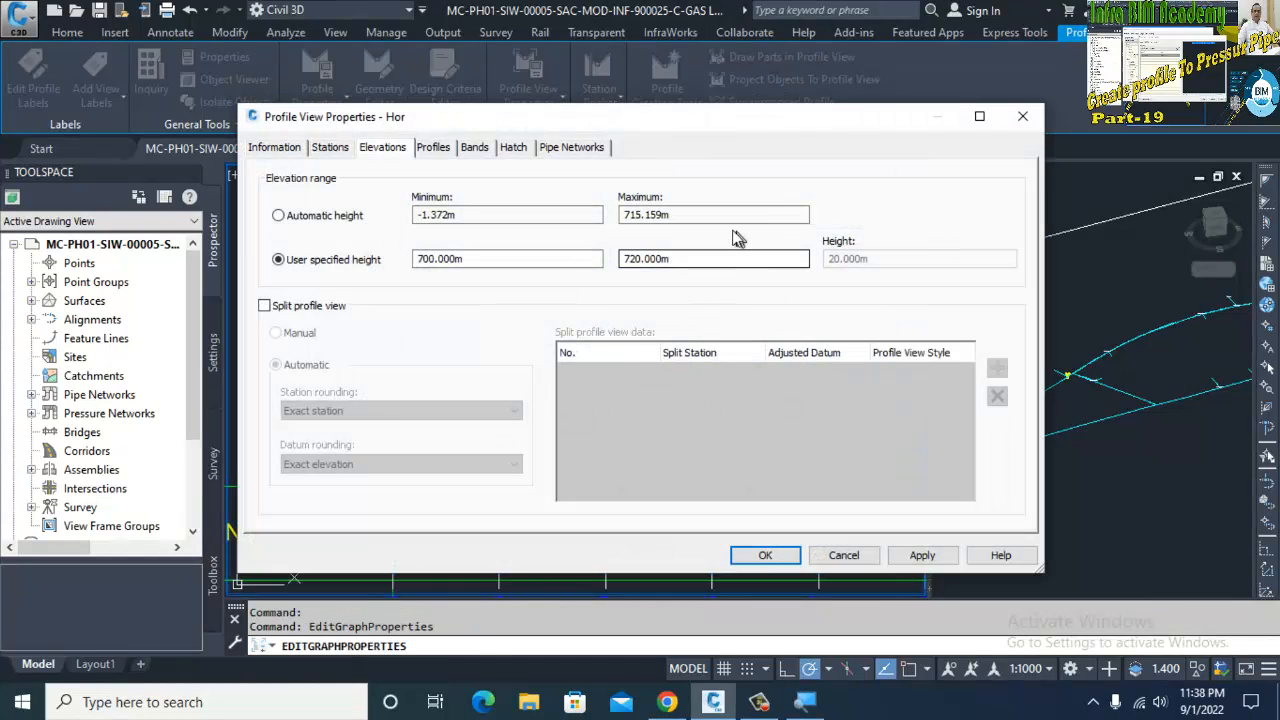
{"action": "left_click_drag", "start_coordinate": [491, 257], "coordinate": [403, 262]}
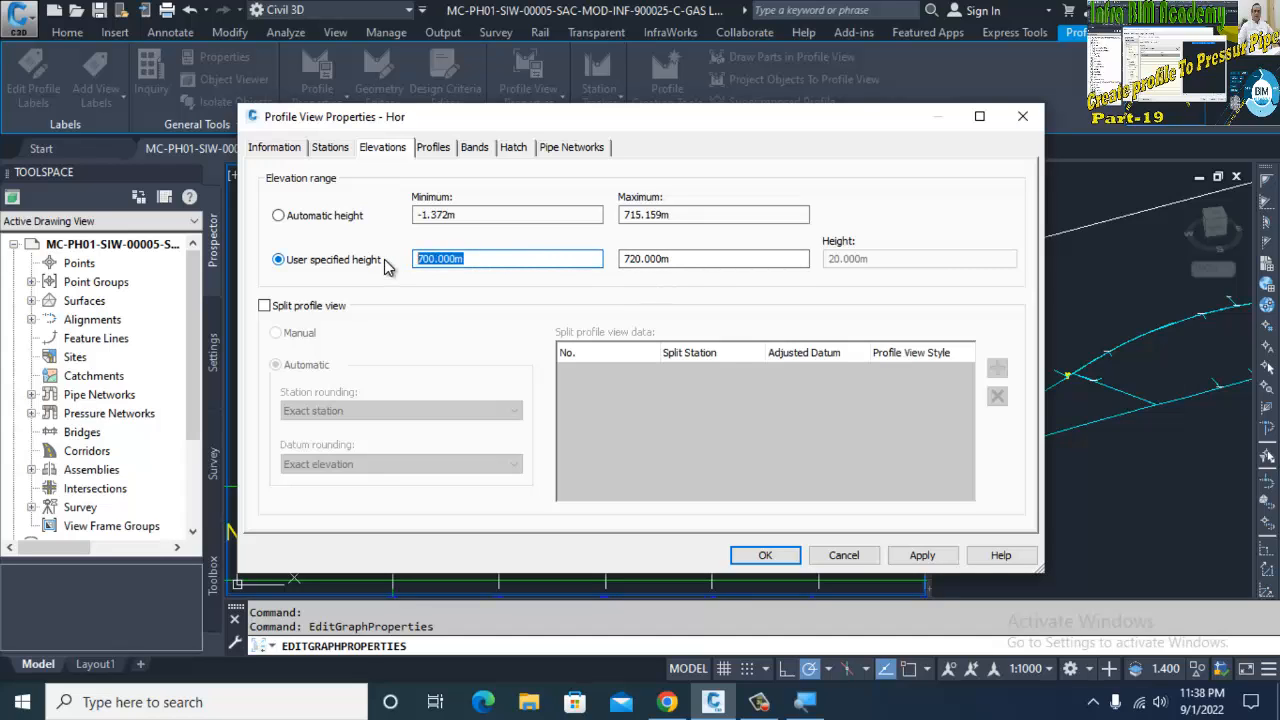
{"action": "type", "text": "690"}
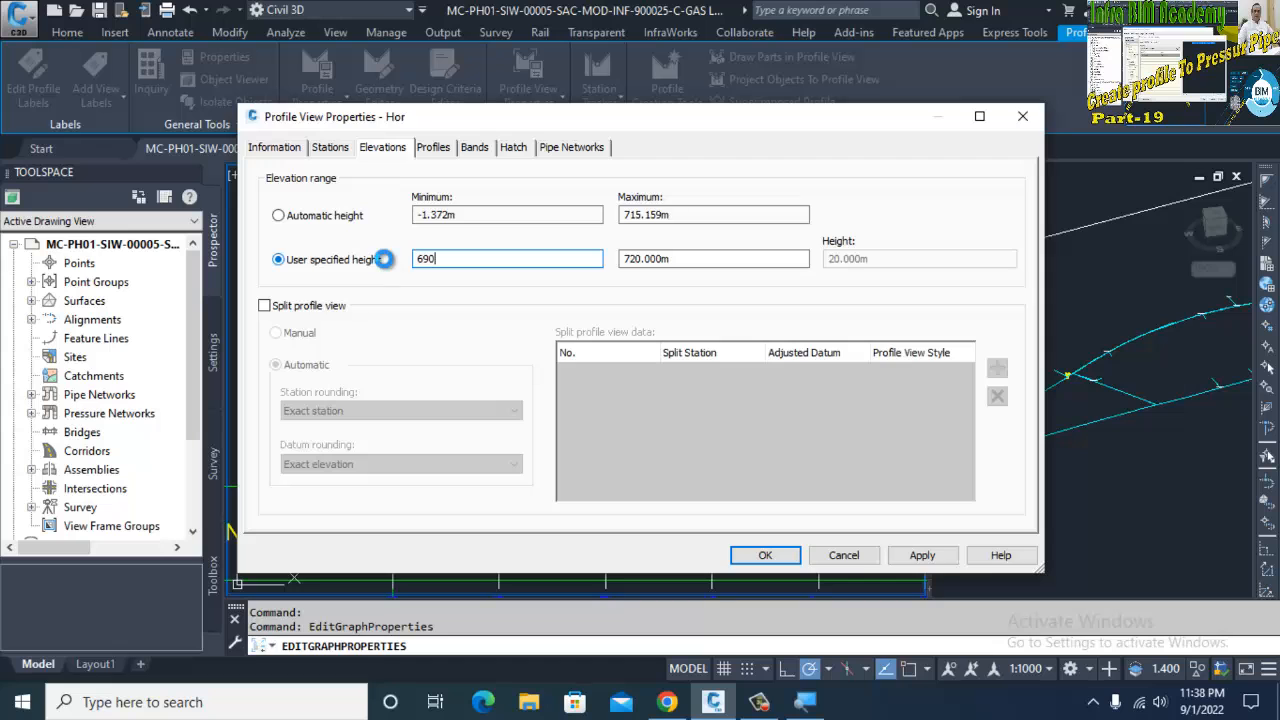
{"action": "key", "text": "Return"}
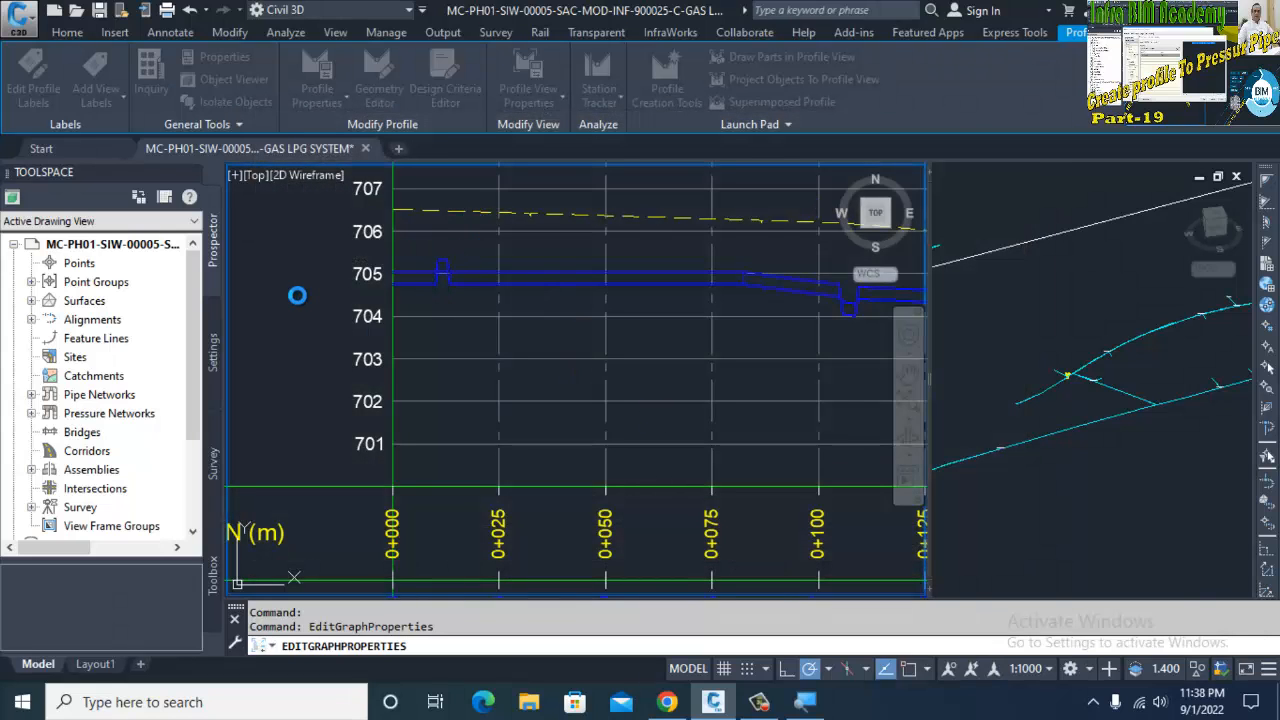
{"action": "key", "text": "Escape"}
Move the Road-A profile view straight down by its lower-left grid corner, into the empty area clear of the white boundary line
{"action": "scroll", "coordinate": [389, 360], "scroll_direction": "down", "scroll_amount": 5}
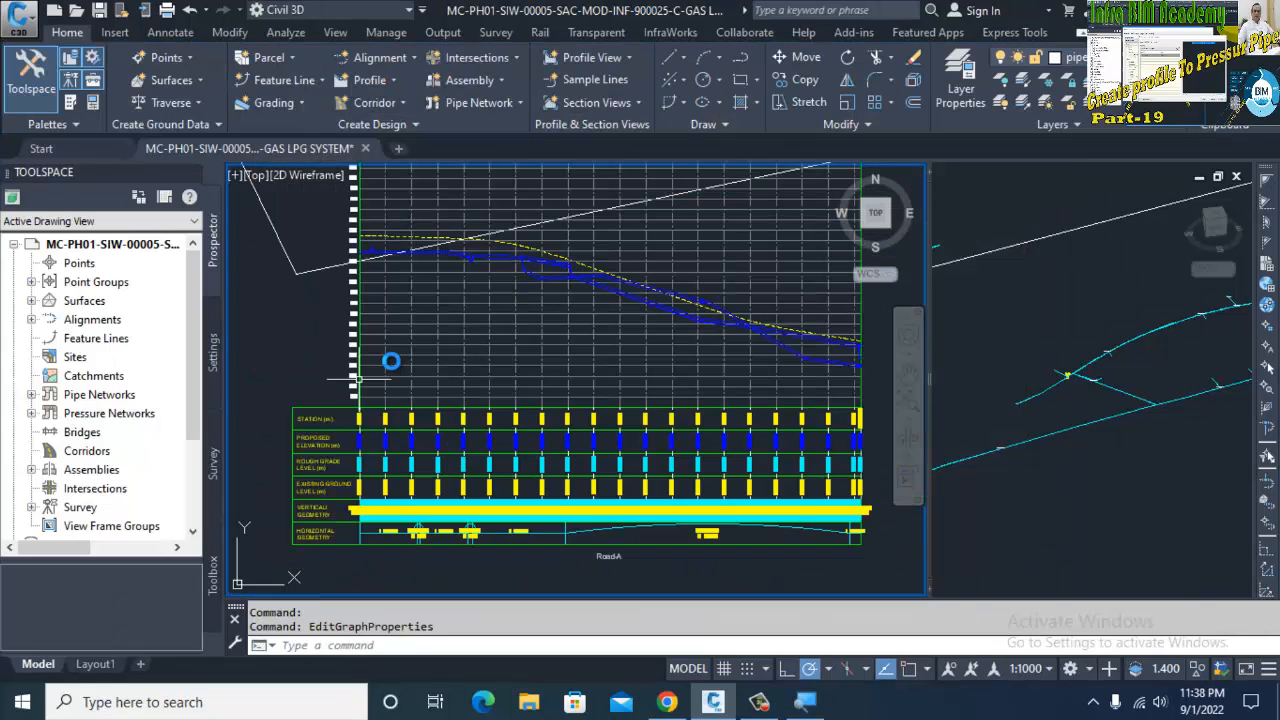
{"action": "scroll", "coordinate": [577, 322], "scroll_direction": "down", "scroll_amount": 3}
{"action": "left_click", "coordinate": [580, 332]}
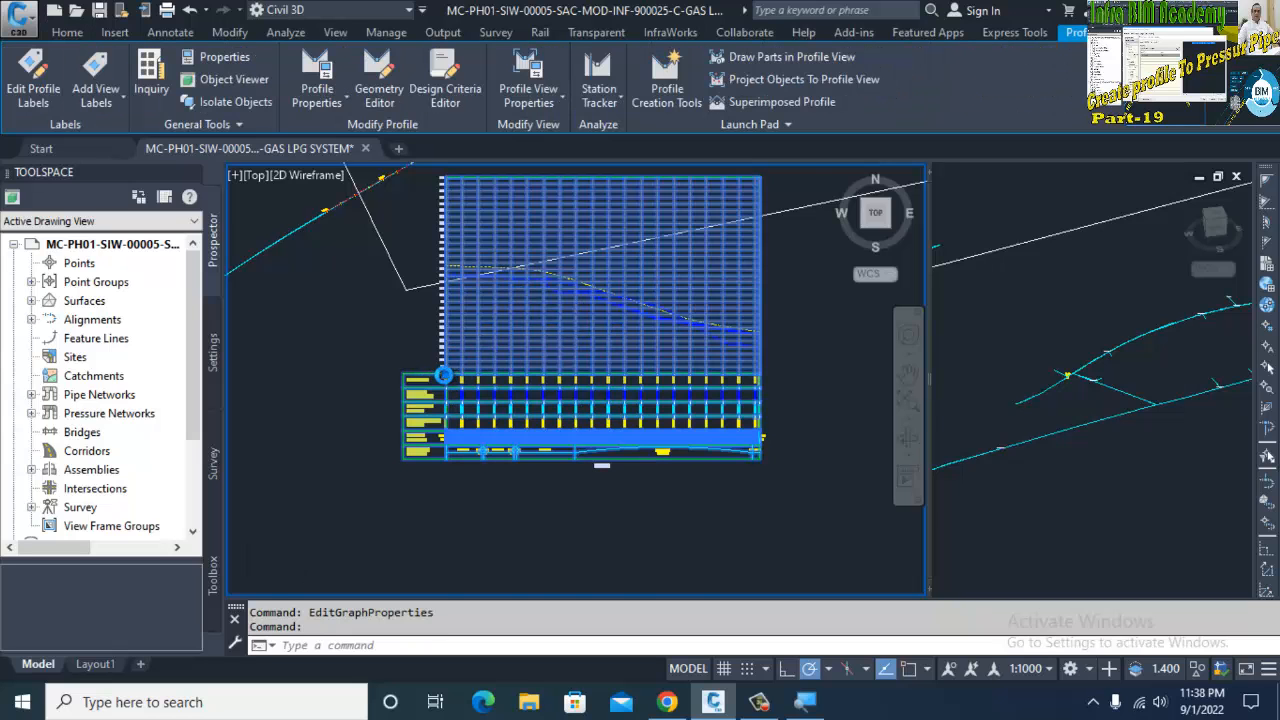
{"action": "scroll", "coordinate": [445, 374], "scroll_direction": "up", "scroll_amount": 5}
{"action": "left_click", "coordinate": [443, 371]}
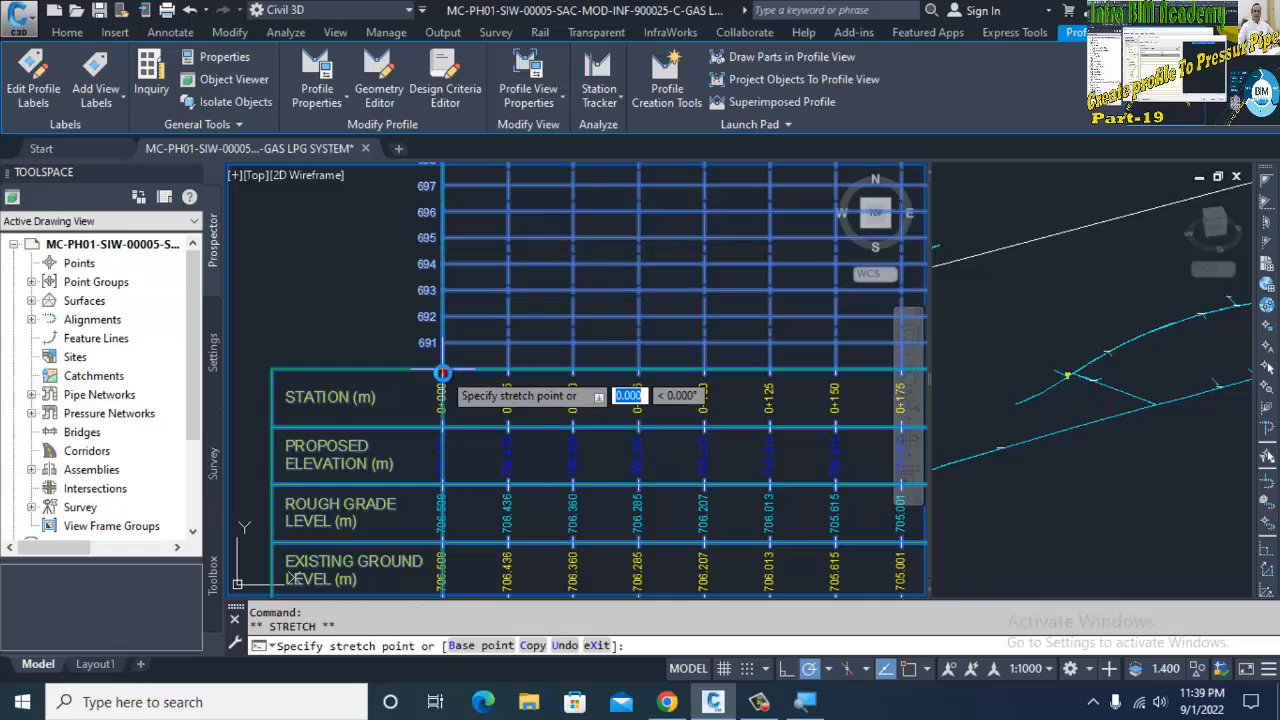
{"action": "scroll", "coordinate": [443, 395], "scroll_direction": "down", "scroll_amount": 5}
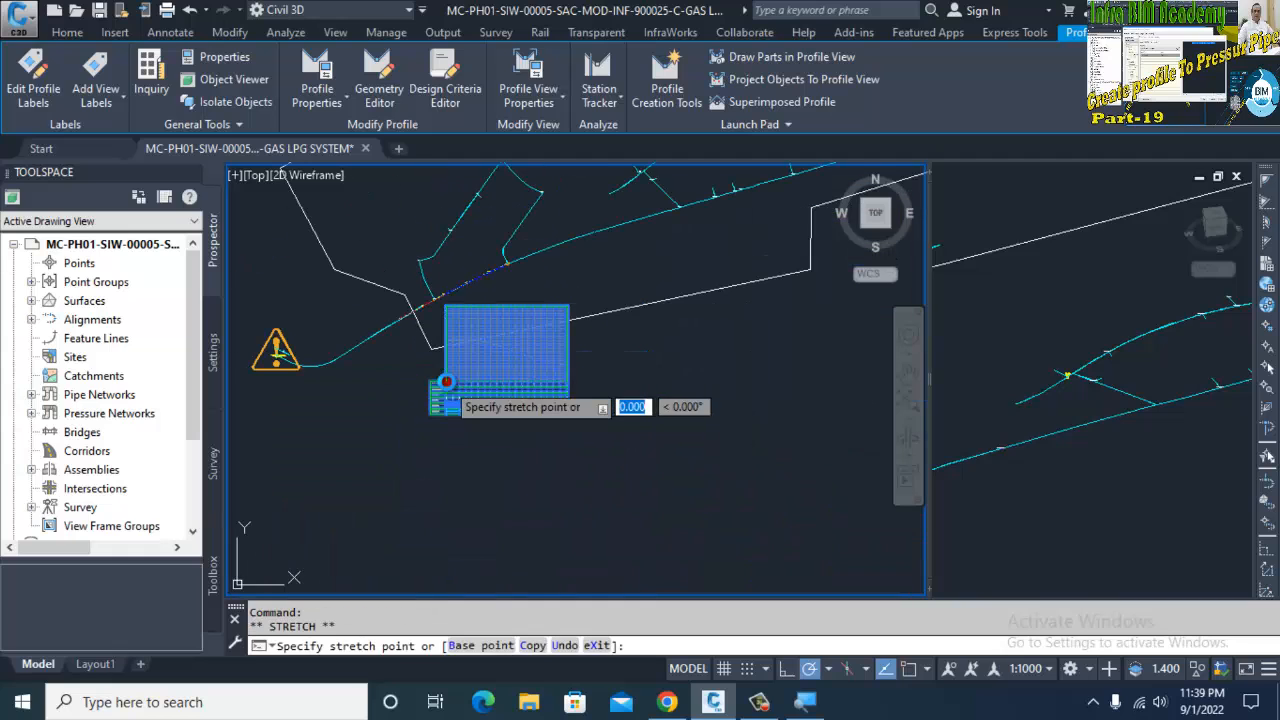
{"action": "left_click", "coordinate": [443, 474]}
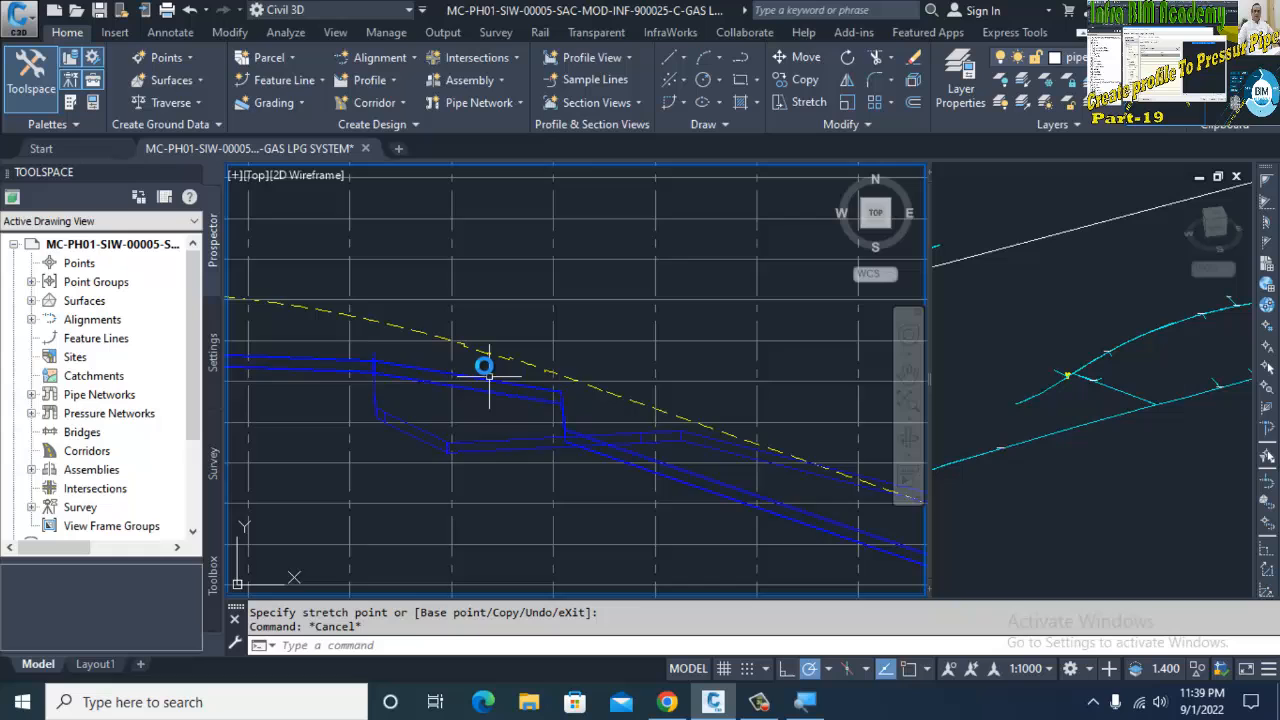
Examine the dashed ground profile and the pressure pipes beneath it, from the start of Road-A to the middle of the profile view
{"action": "scroll", "coordinate": [483, 357], "scroll_direction": "up", "scroll_amount": 2}
{"action": "left_click", "coordinate": [509, 355]}
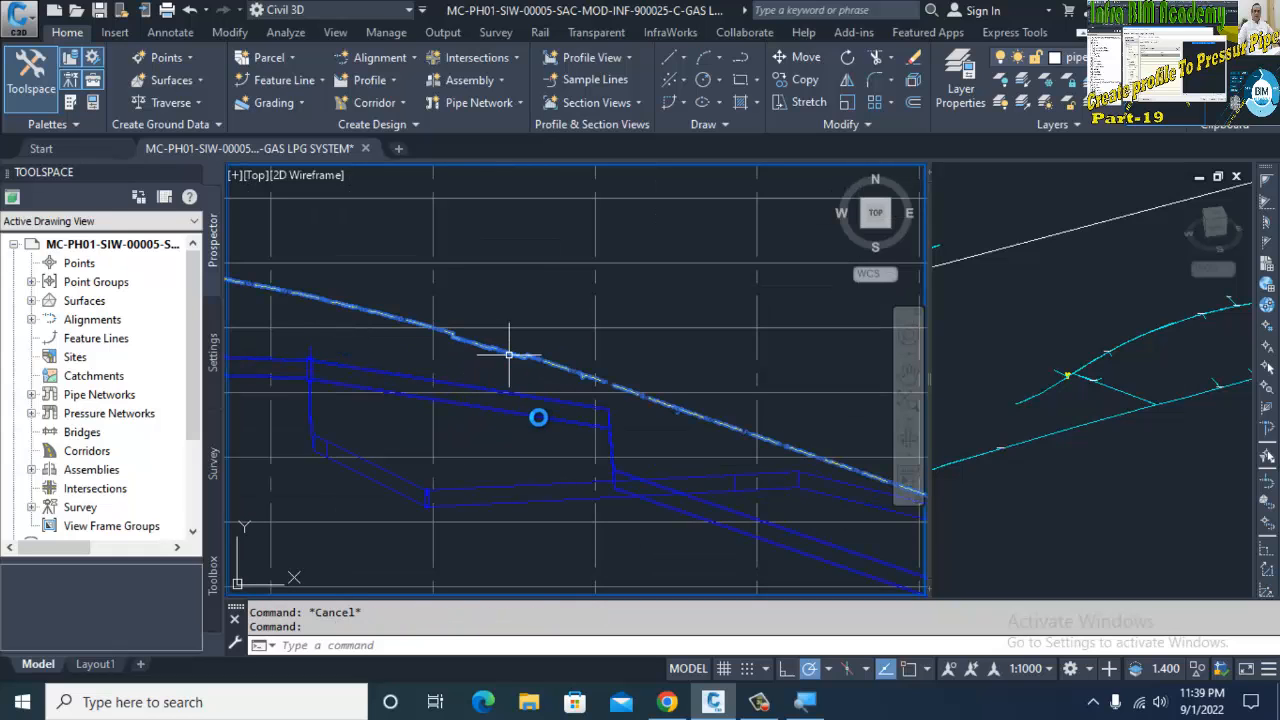
{"action": "left_click", "coordinate": [540, 419]}
{"action": "scroll", "coordinate": [540, 419], "scroll_direction": "down", "scroll_amount": 4}
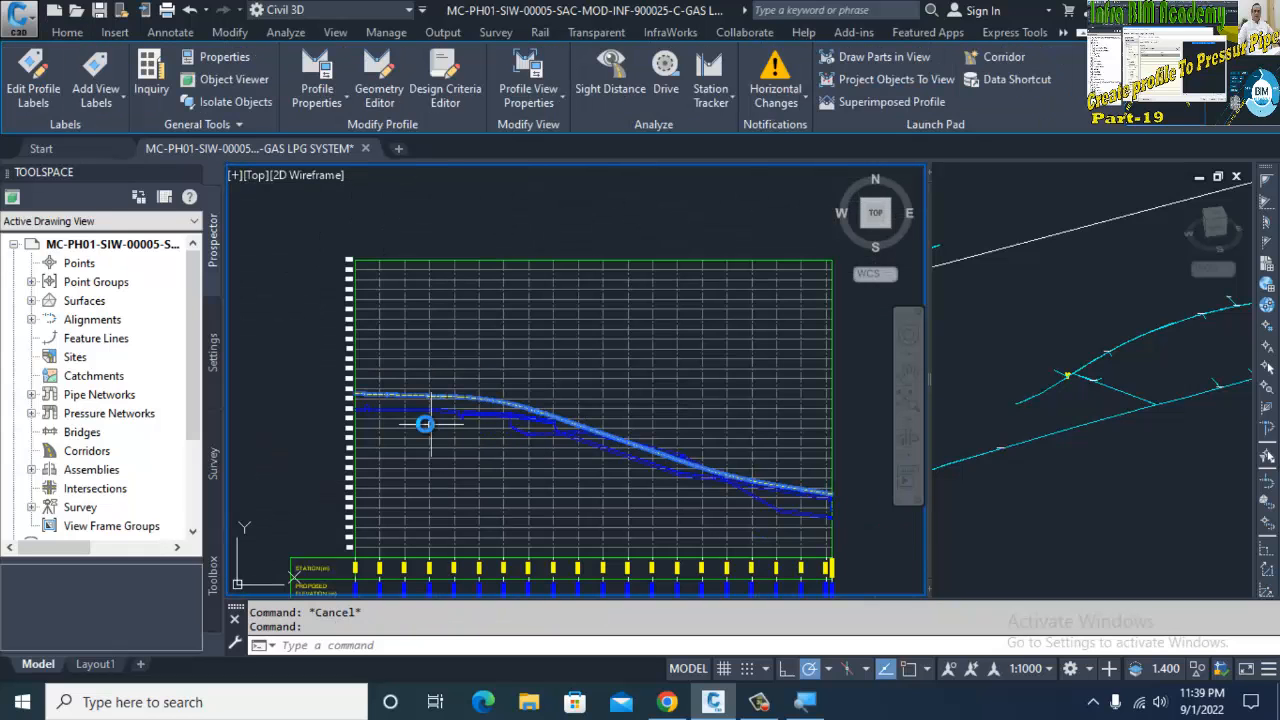
{"action": "key", "text": "Escape"}
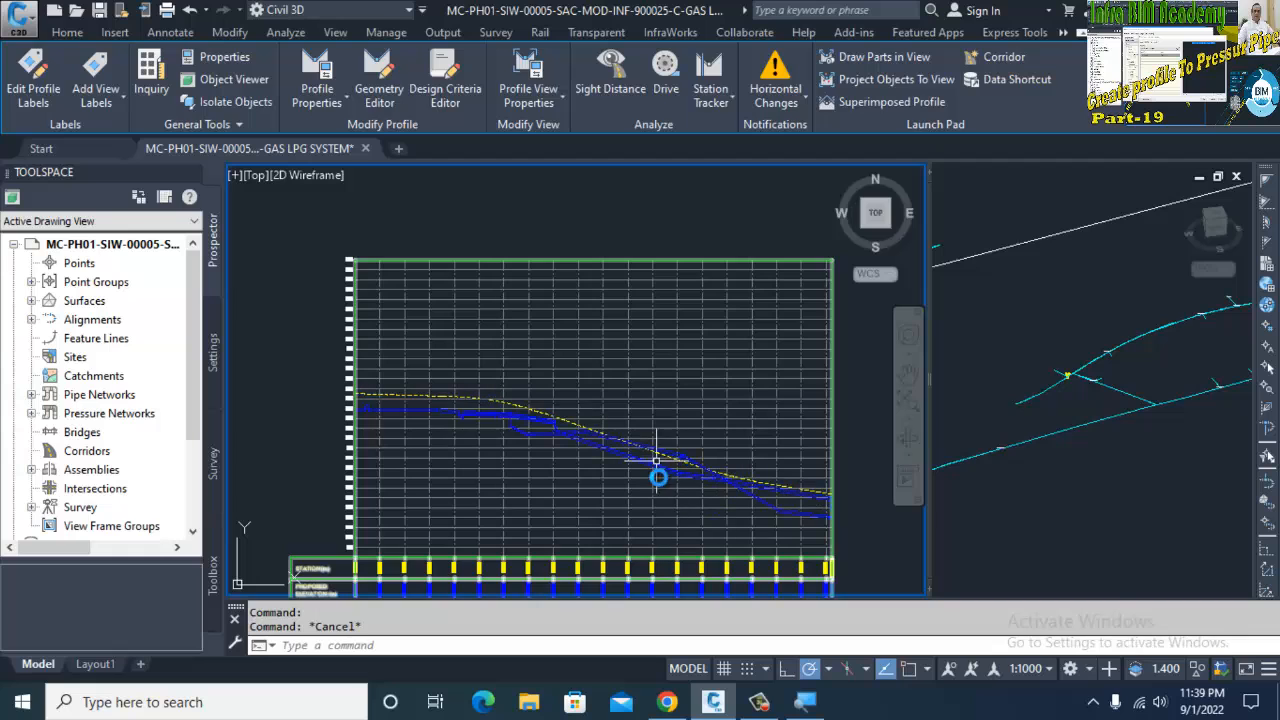
{"action": "scroll", "coordinate": [435, 455], "scroll_direction": "up", "scroll_amount": 5}
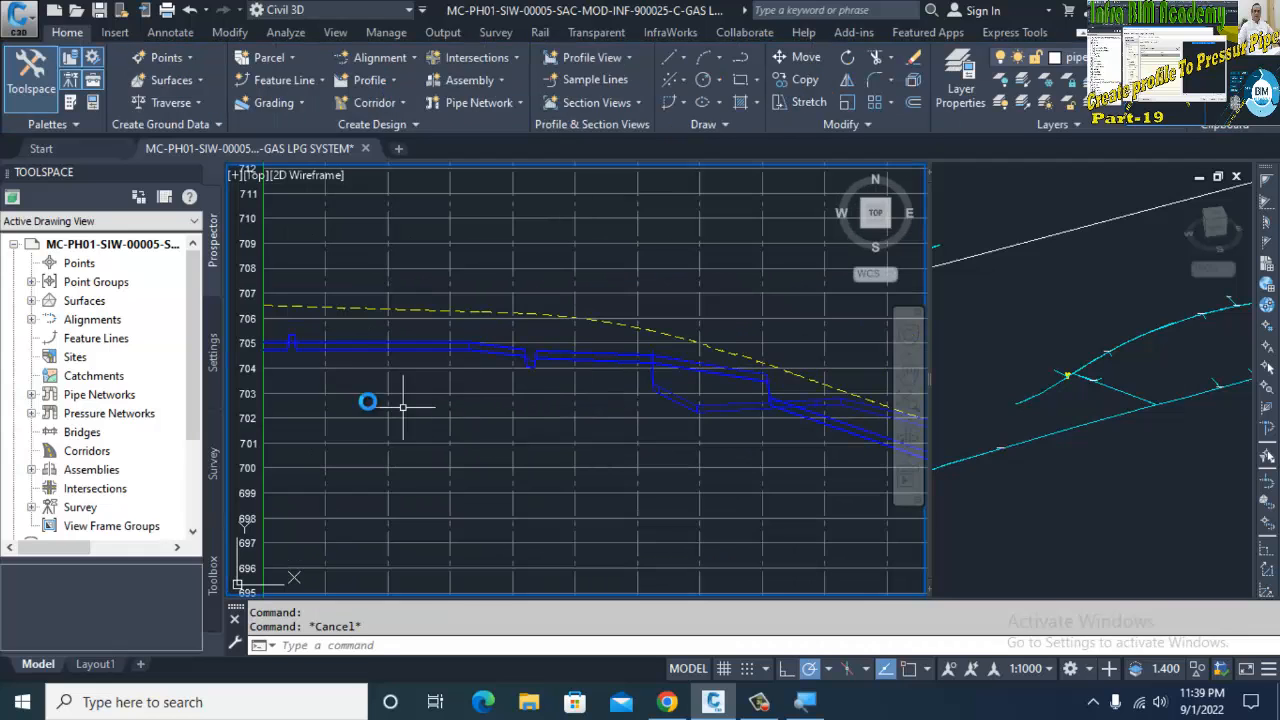
{"action": "scroll", "coordinate": [294, 349], "scroll_direction": "up", "scroll_amount": 3}
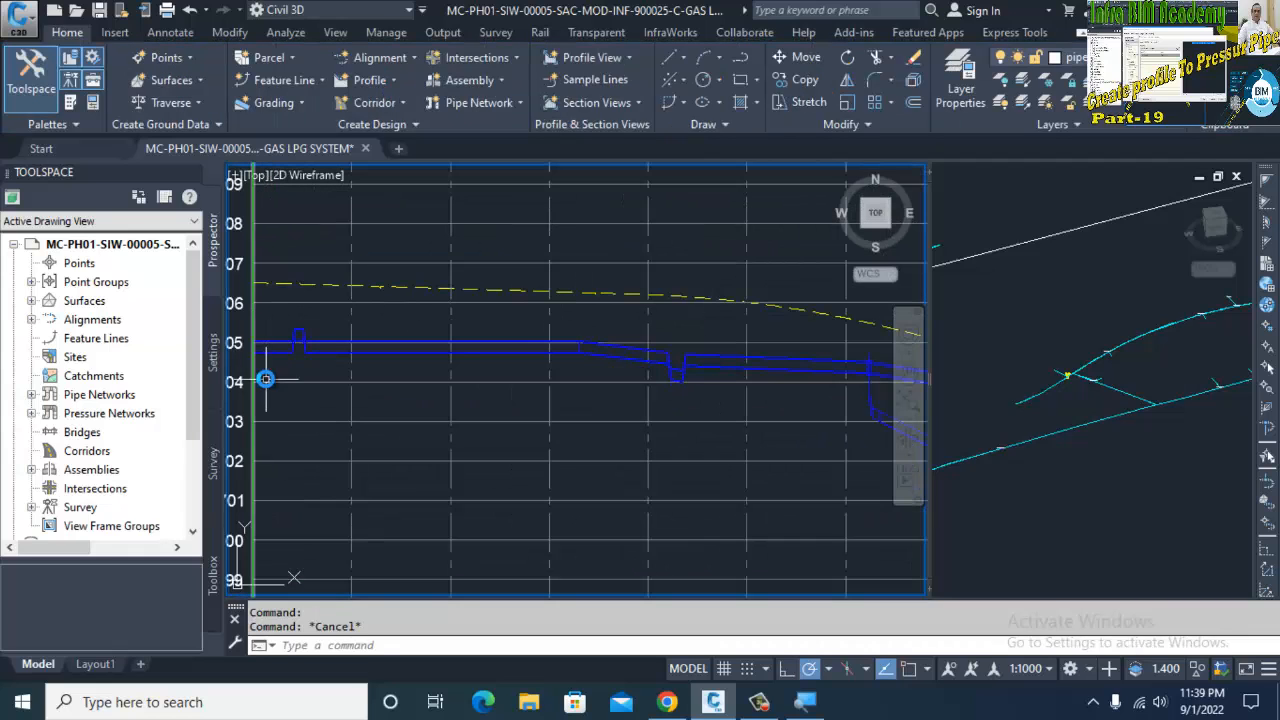
{"action": "scroll", "coordinate": [429, 350], "scroll_direction": "up", "scroll_amount": 4}
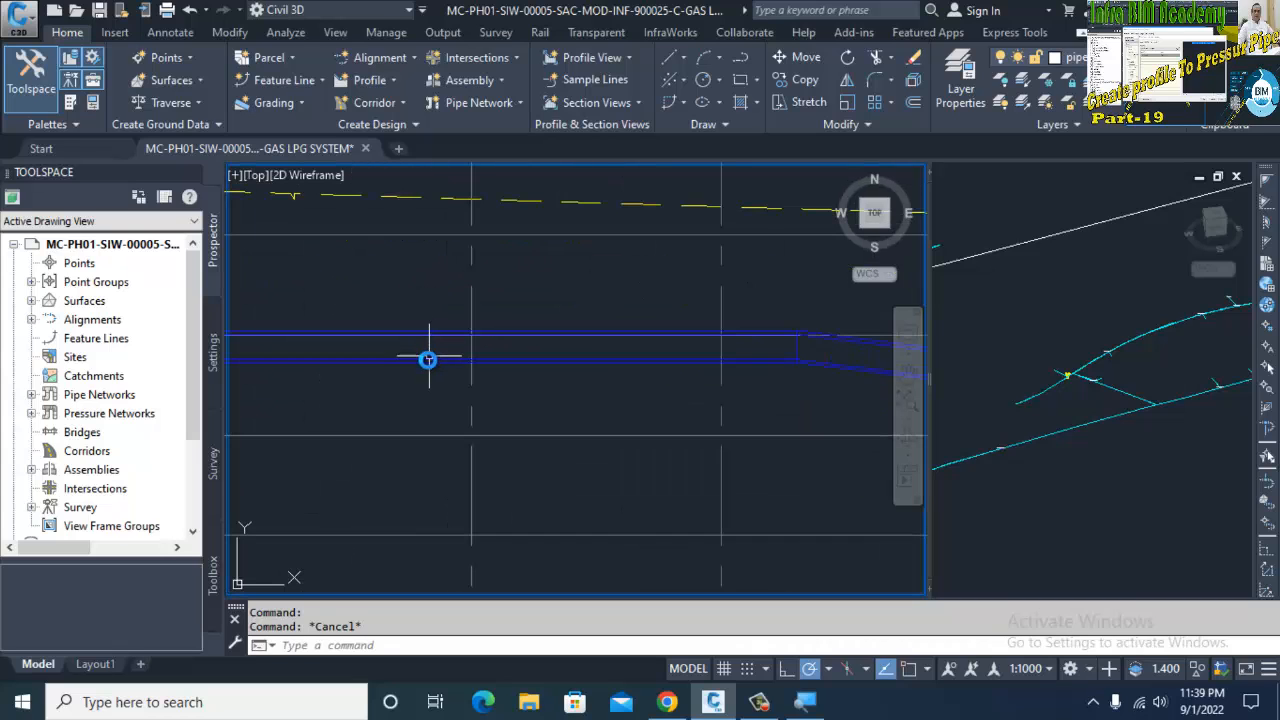
{"action": "left_click", "coordinate": [414, 361]}
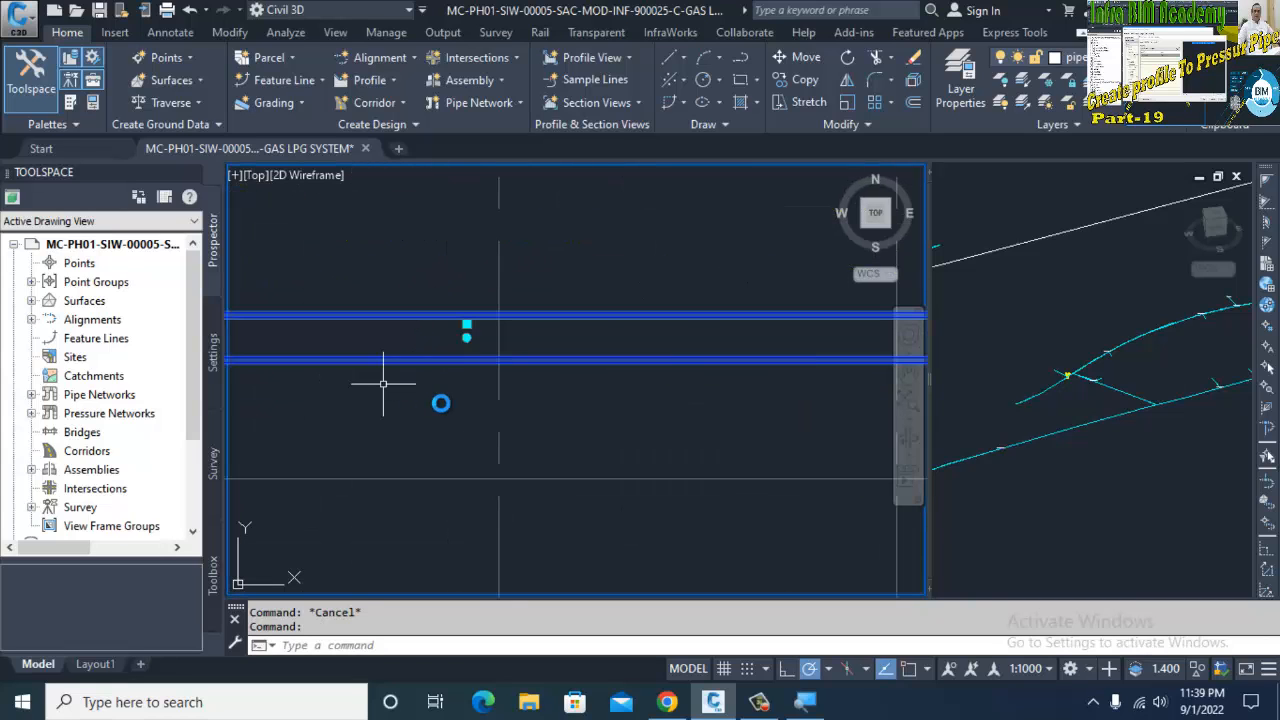
{"action": "scroll", "coordinate": [550, 403], "scroll_direction": "down", "scroll_amount": 4}
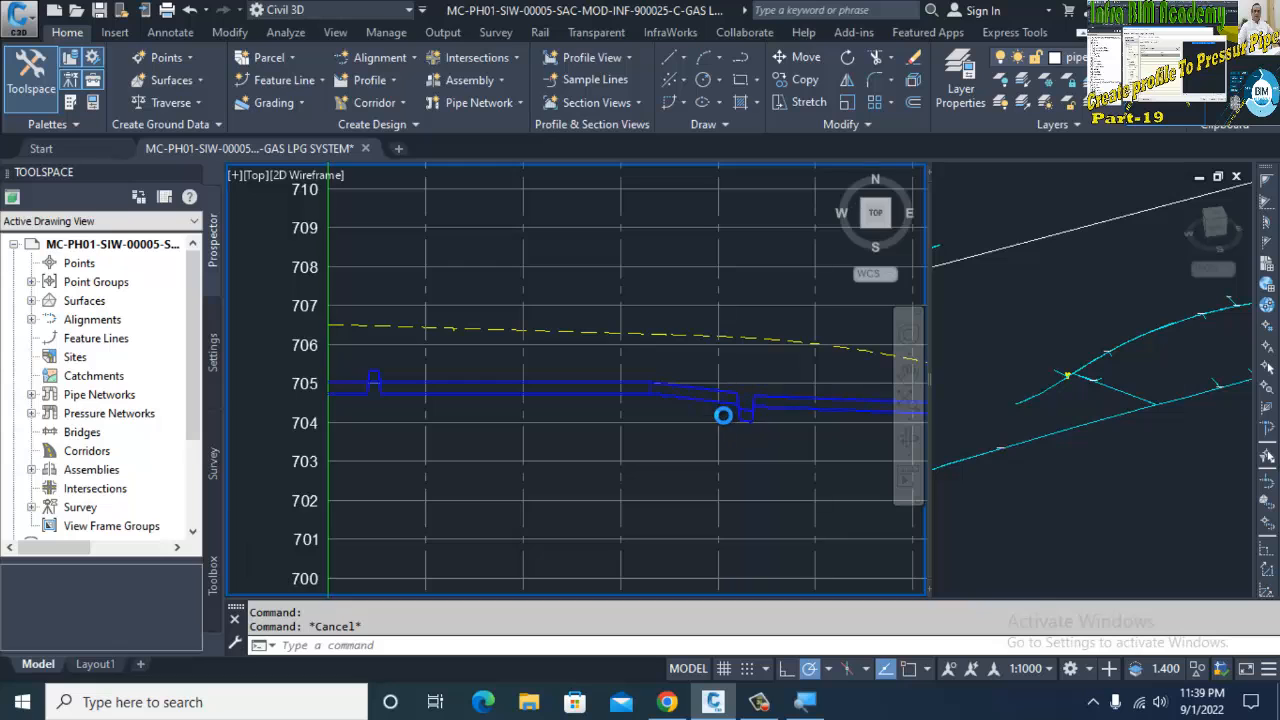
Examine how the pressure pipes run relative to the ground profile towards the end station of Road-A
{"action": "scroll", "coordinate": [728, 410], "scroll_direction": "down", "scroll_amount": 3}
{"action": "scroll", "coordinate": [513, 427], "scroll_direction": "down", "scroll_amount": 3}
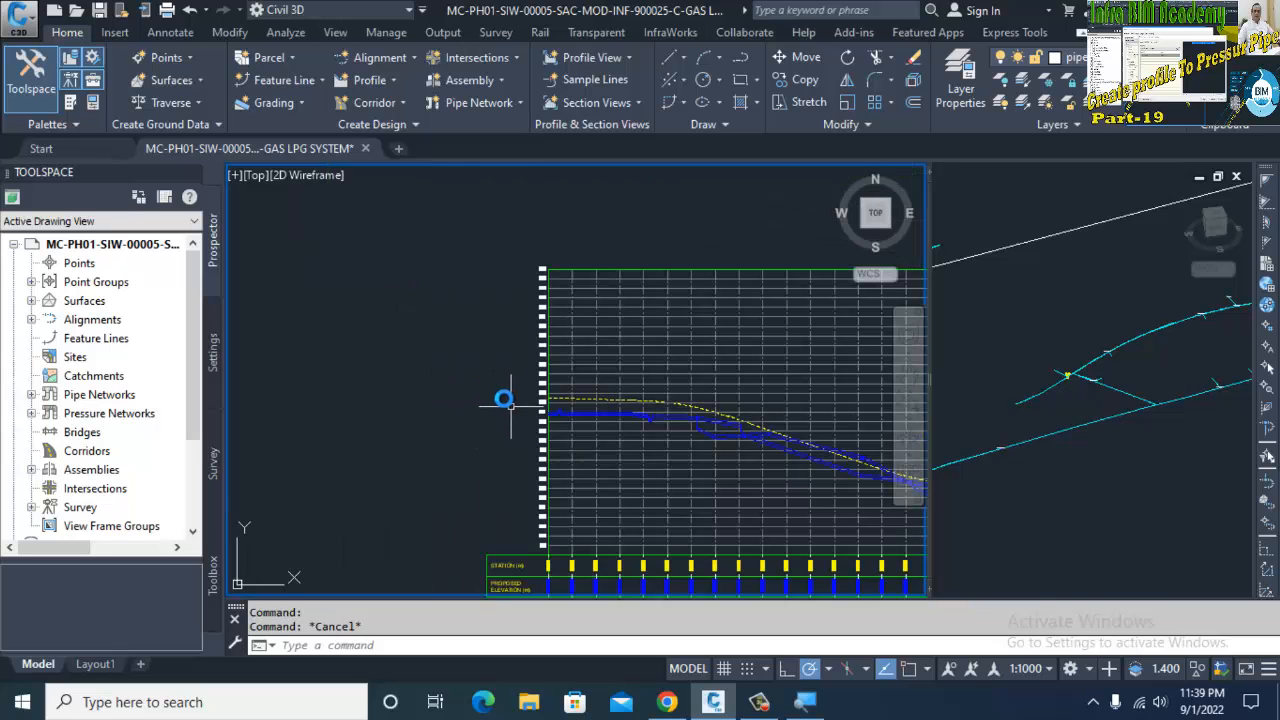
{"action": "middle_click_drag", "start_coordinate": [521, 405], "coordinate": [294, 322]}
{"action": "scroll", "coordinate": [771, 426], "scroll_direction": "up", "scroll_amount": 4}
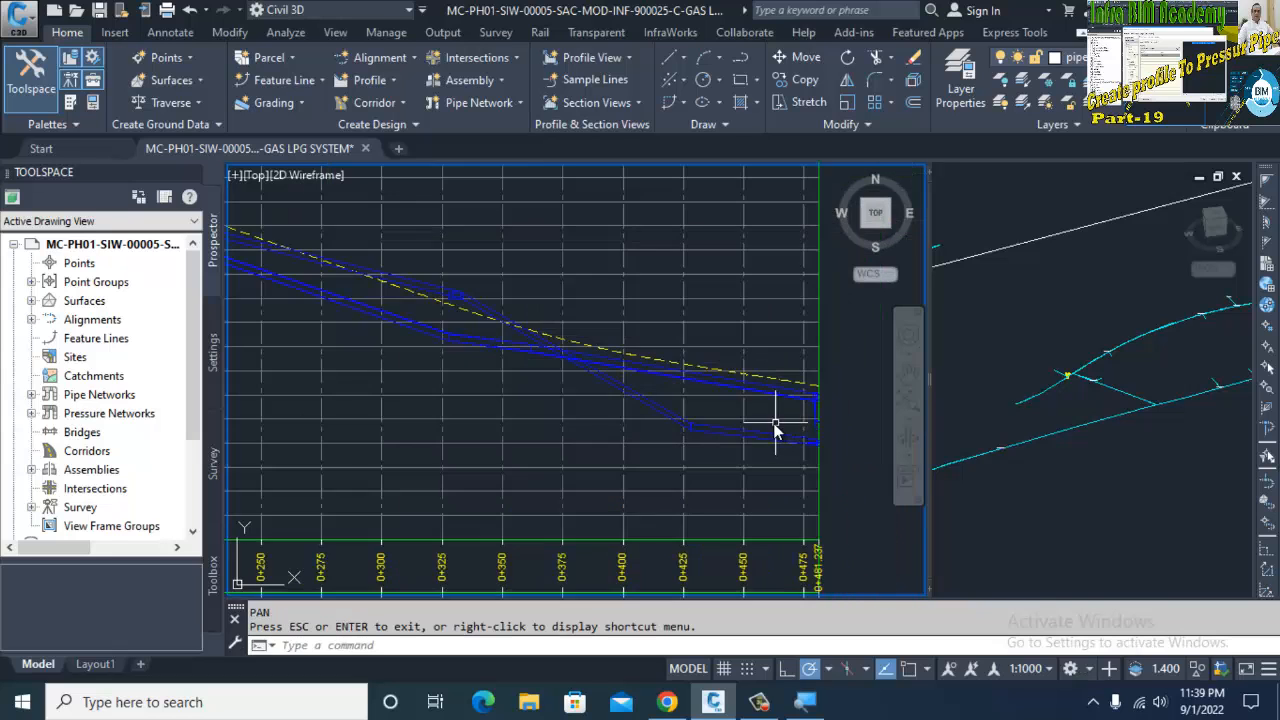
{"action": "scroll", "coordinate": [750, 440], "scroll_direction": "down", "scroll_amount": 5}
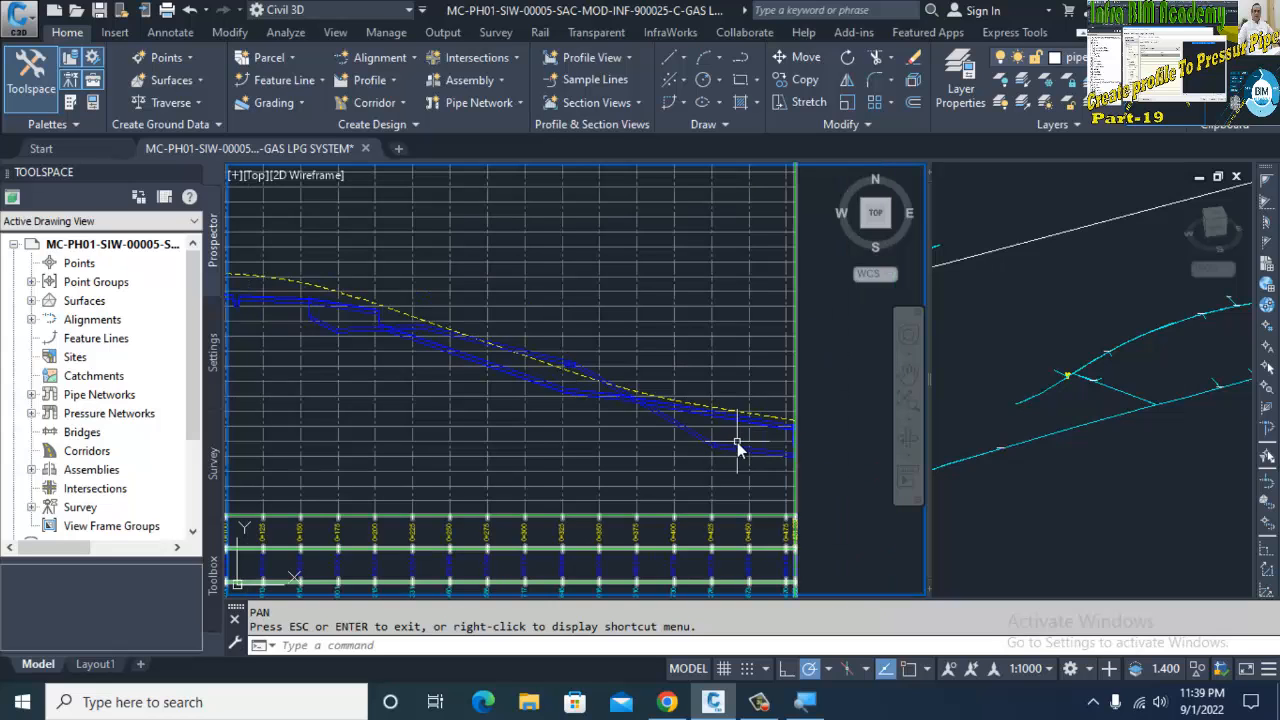
{"action": "scroll", "coordinate": [643, 400], "scroll_direction": "up", "scroll_amount": 3}
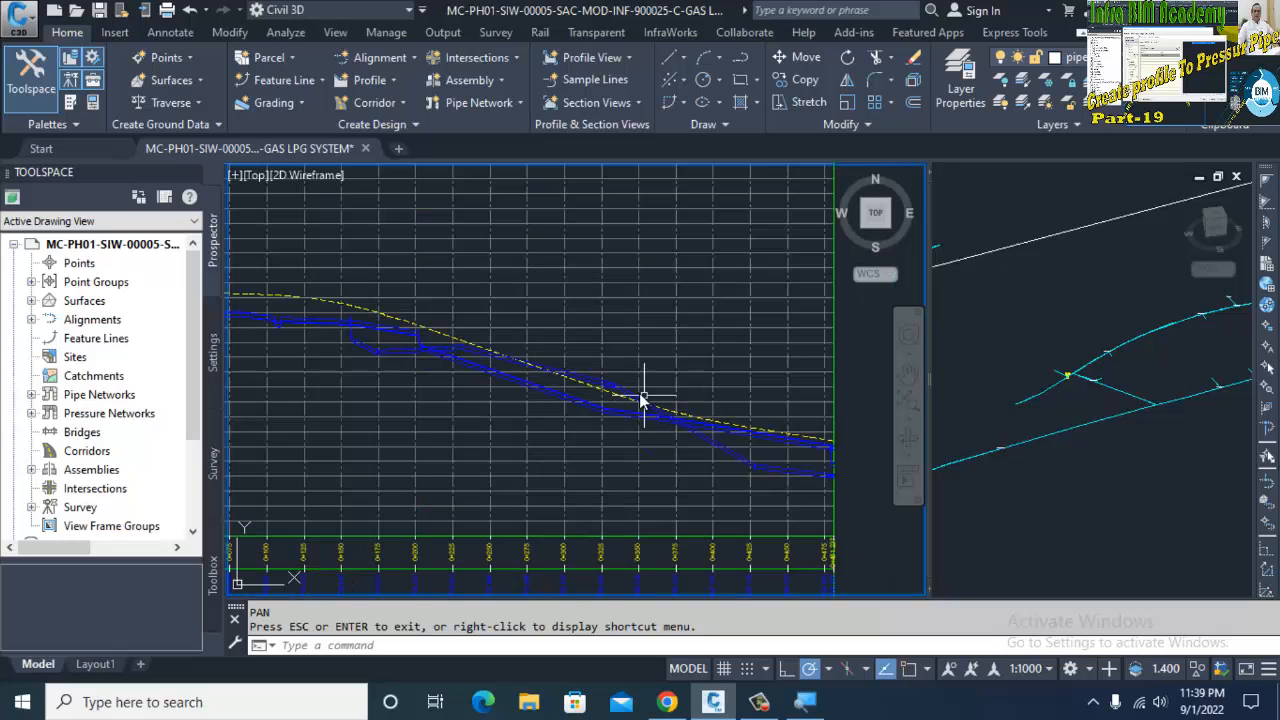
{"action": "scroll", "coordinate": [430, 372], "scroll_direction": "down", "scroll_amount": 5}
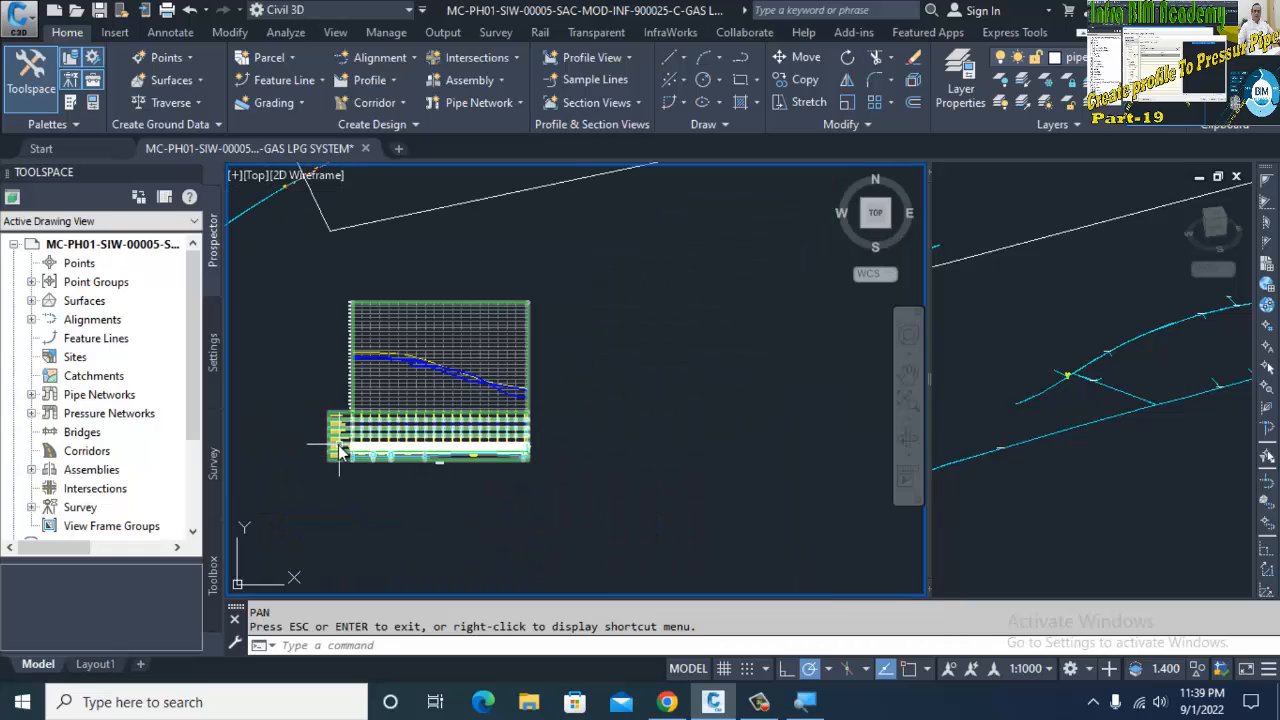
Examine the station, proposed elevation, rough grade and existing ground level bands beneath the grid, and review the whole profile view
{"action": "scroll", "coordinate": [338, 420], "scroll_direction": "up", "scroll_amount": 5}
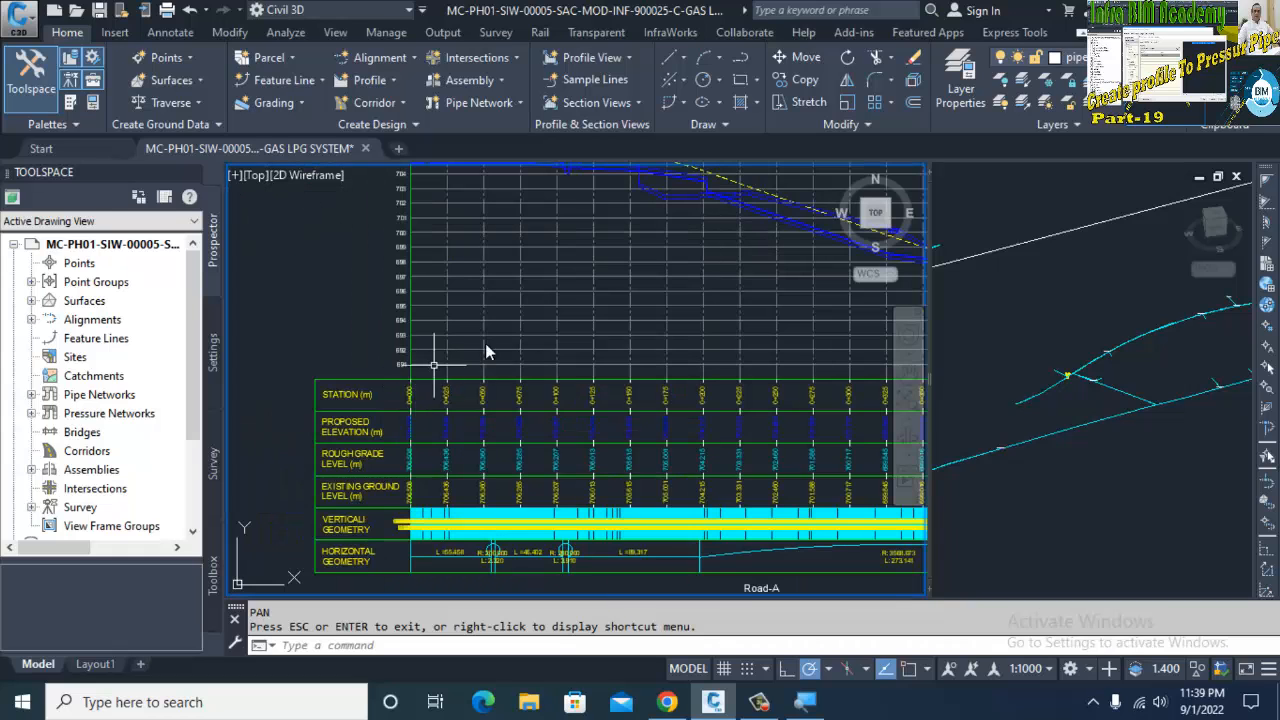
{"action": "scroll", "coordinate": [371, 460], "scroll_direction": "up", "scroll_amount": 2}
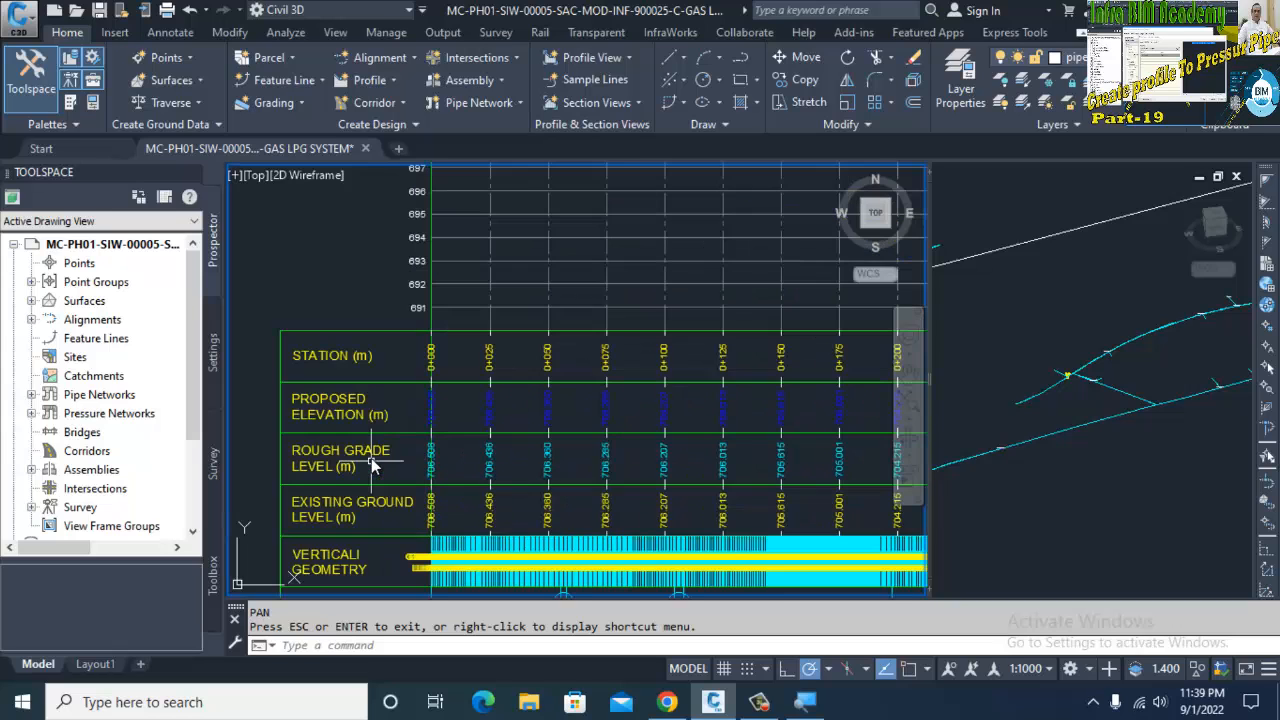
{"action": "scroll", "coordinate": [368, 455], "scroll_direction": "down", "scroll_amount": 2}
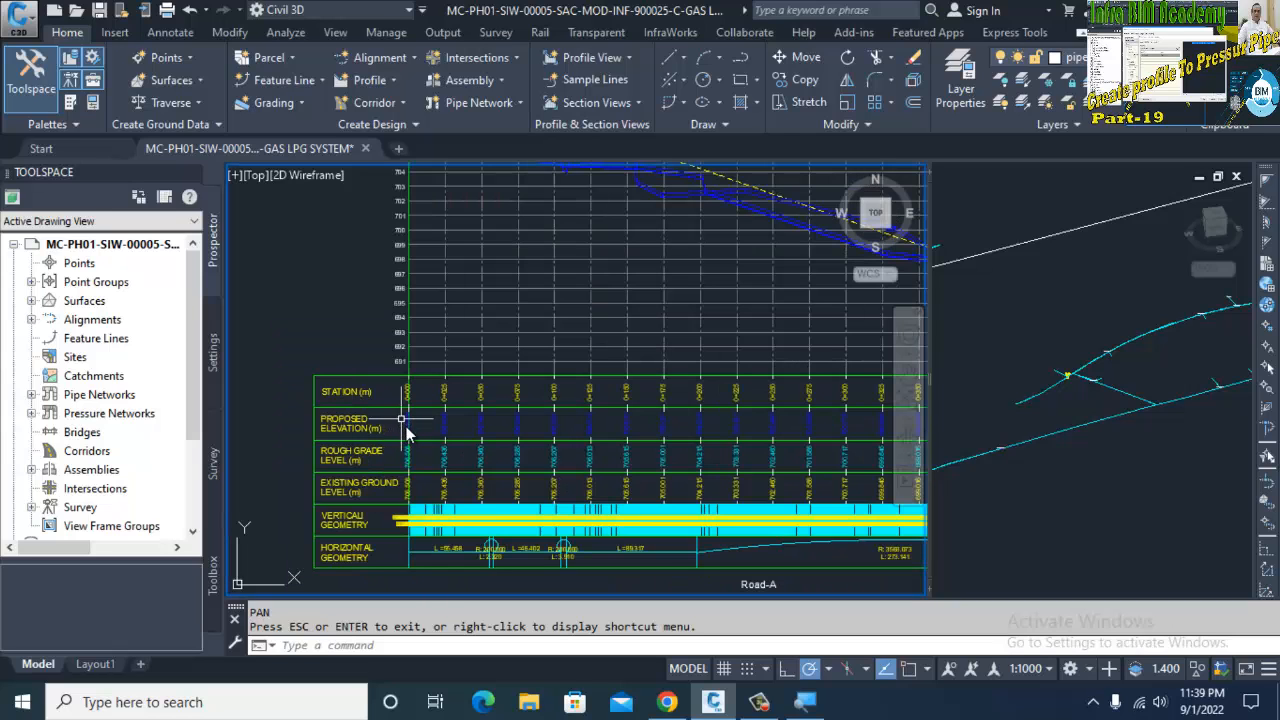
{"action": "scroll", "coordinate": [412, 435], "scroll_direction": "up", "scroll_amount": 3}
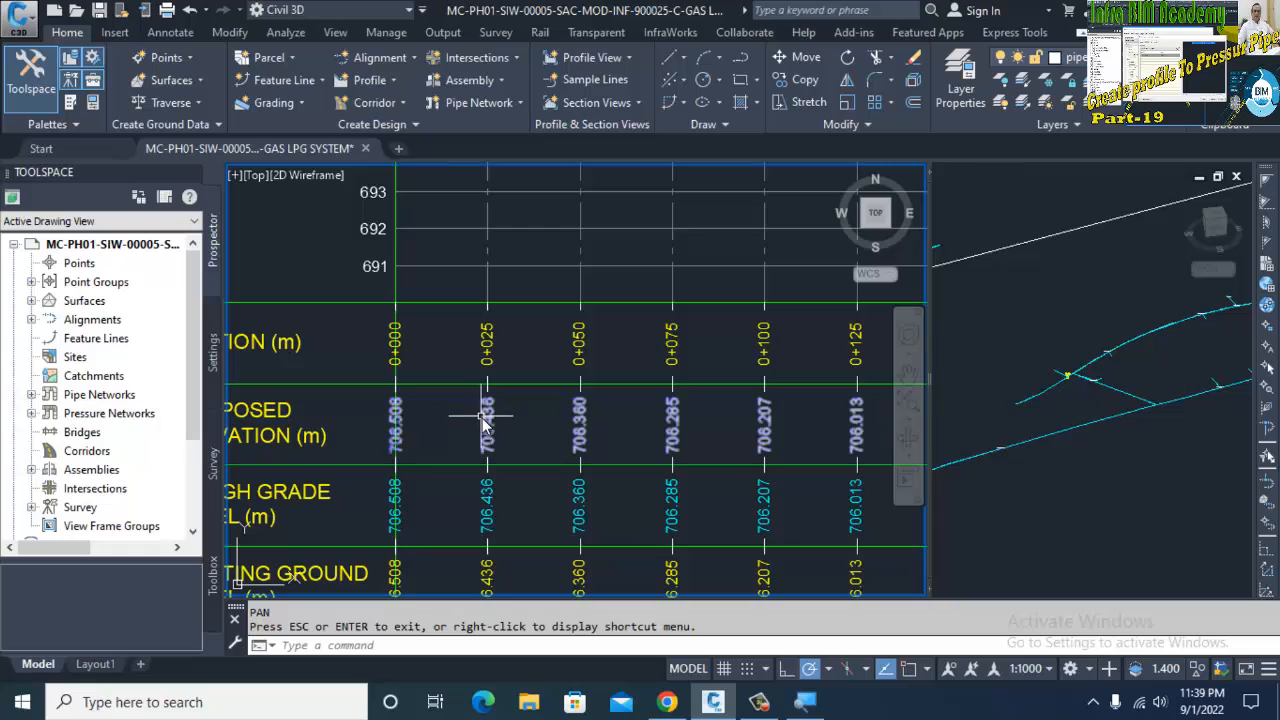
{"action": "scroll", "coordinate": [484, 420], "scroll_direction": "down", "scroll_amount": 3}
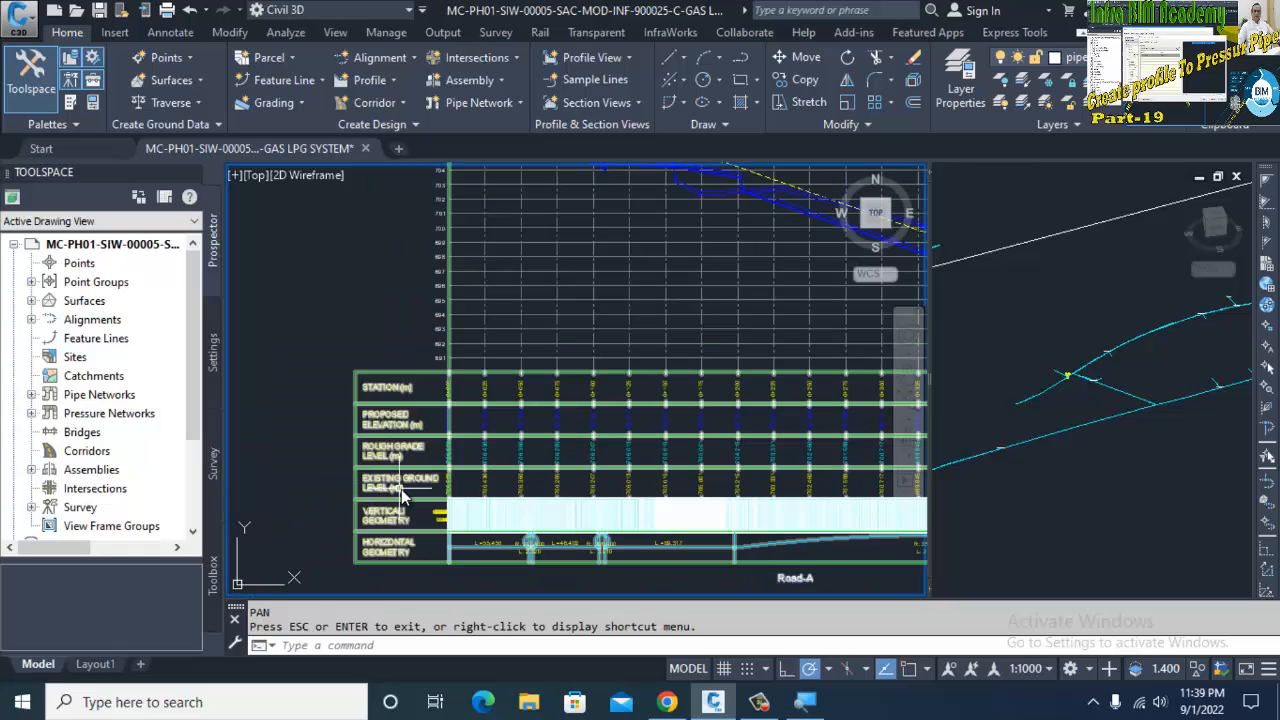
{"action": "scroll", "coordinate": [428, 472], "scroll_direction": "down", "scroll_amount": 3}
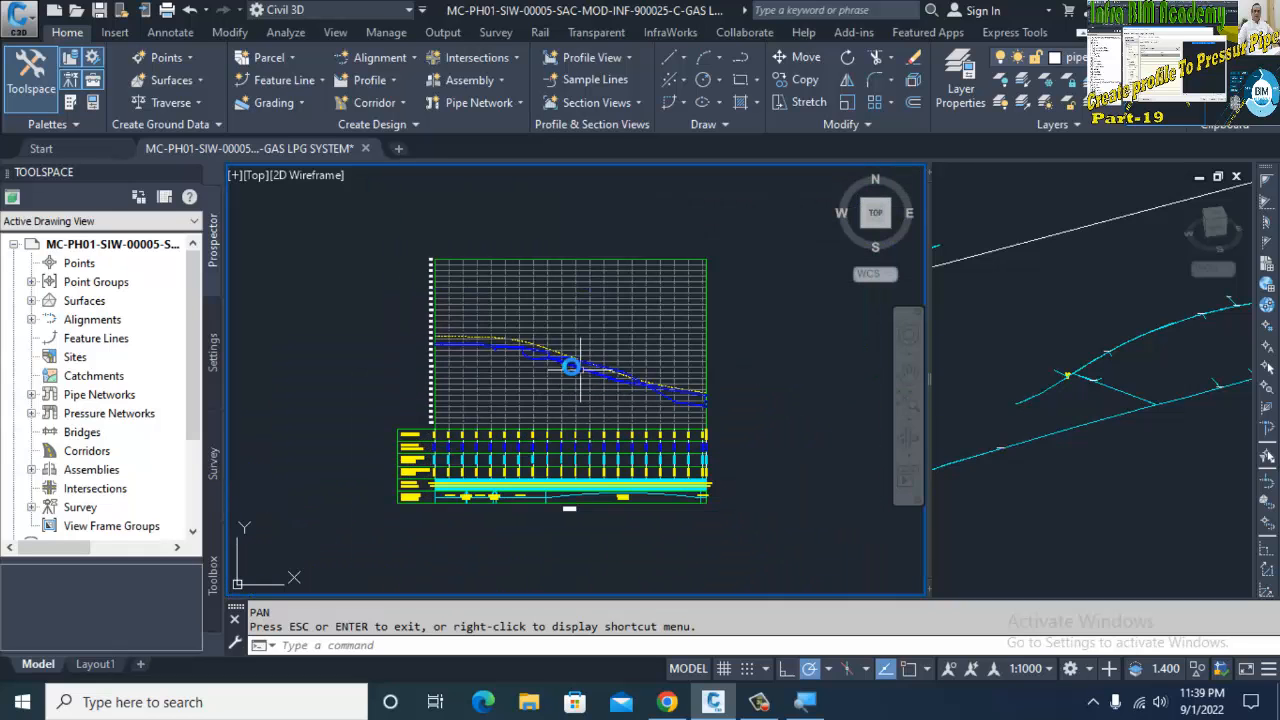
{"action": "scroll", "coordinate": [563, 345], "scroll_direction": "up", "scroll_amount": 4}
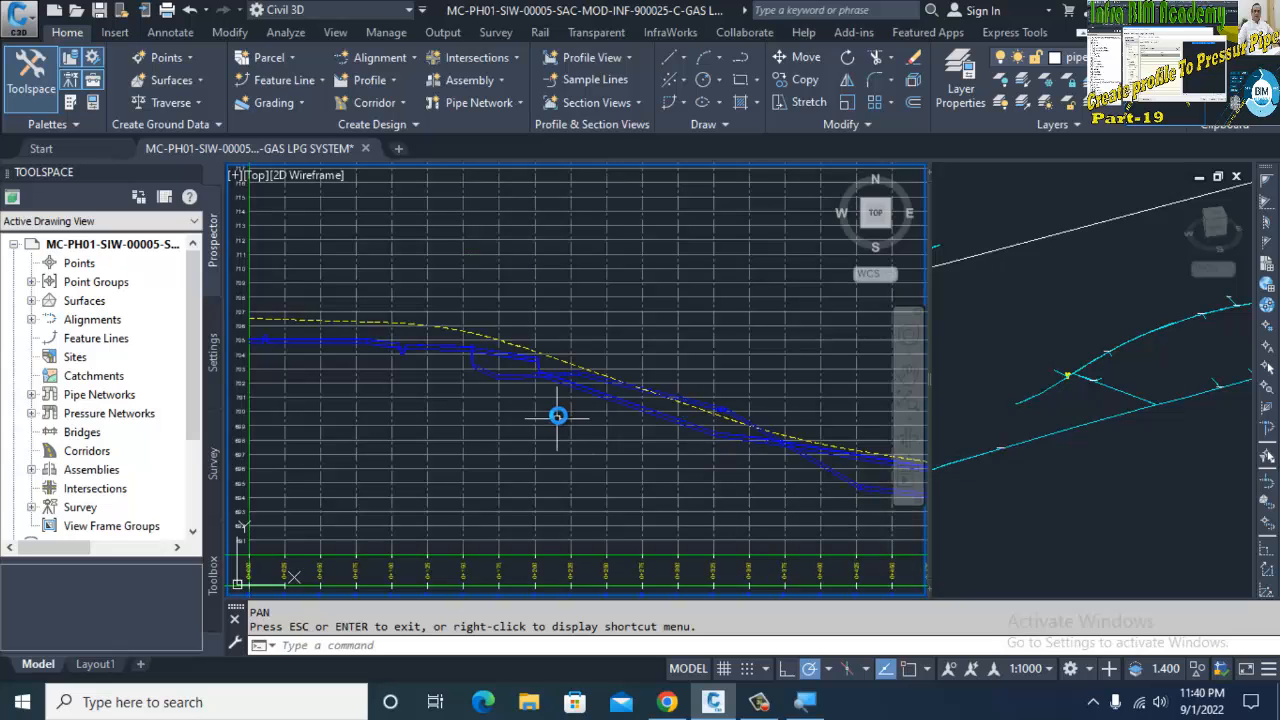
{"action": "scroll", "coordinate": [560, 417], "scroll_direction": "down", "scroll_amount": 3}
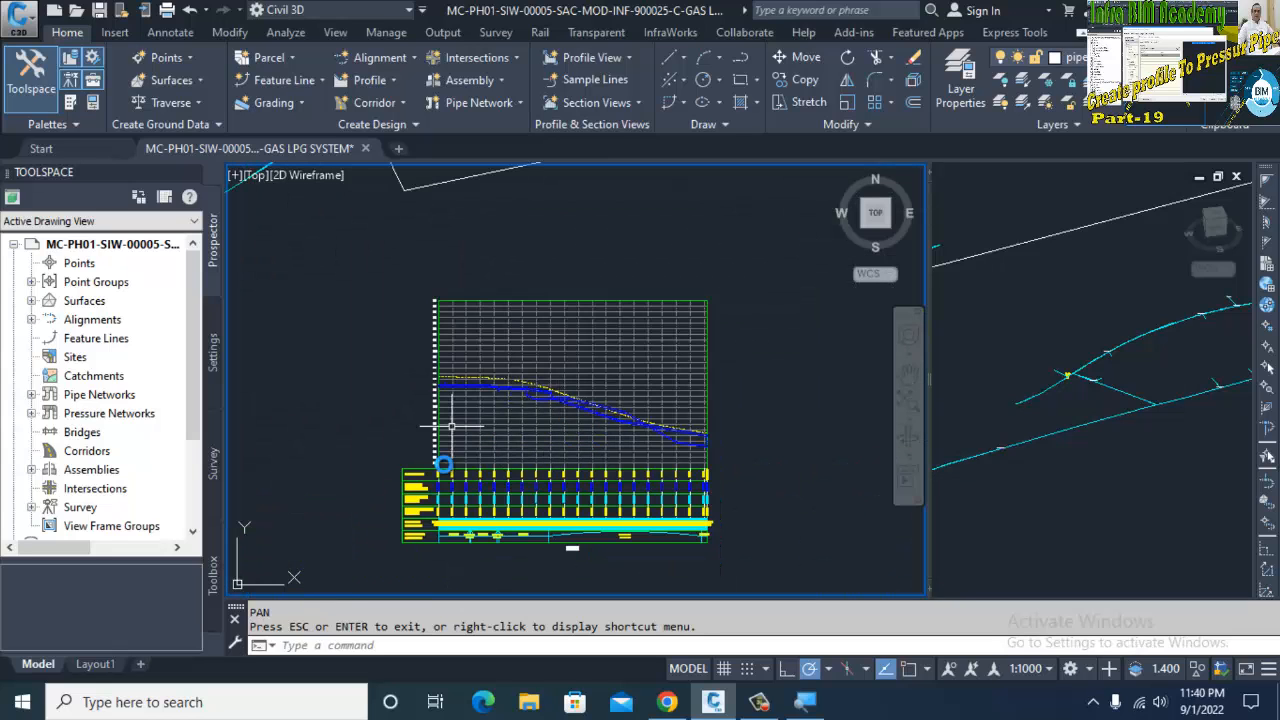